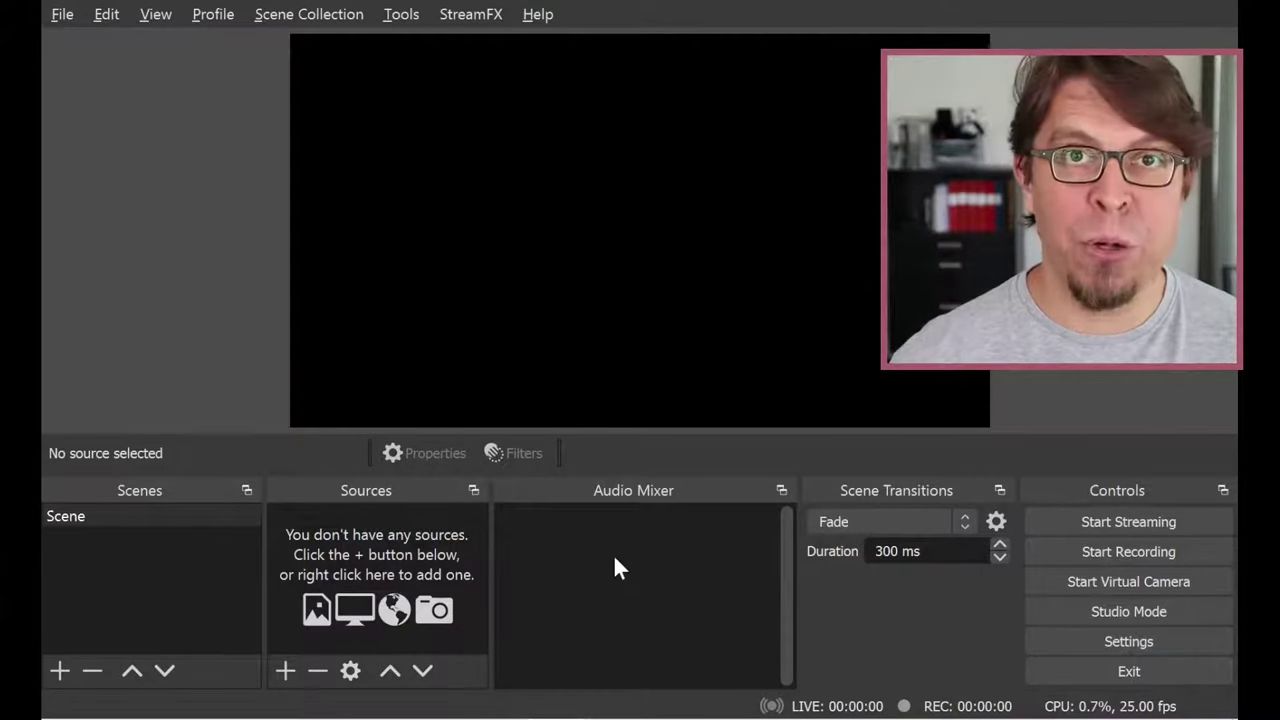
# Step: Add a Window Capture source named PPT that captures the PowerPoint editing window
pyautogui.click(285, 671)
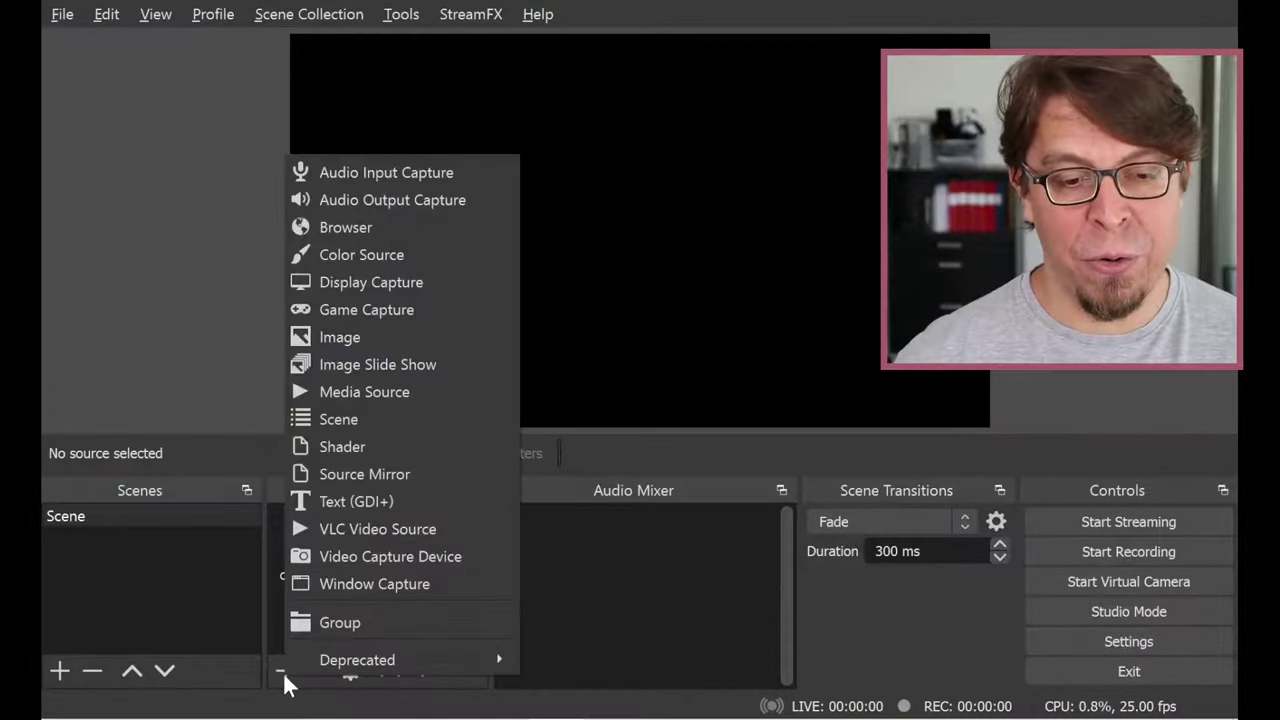
pyautogui.click(385, 589)
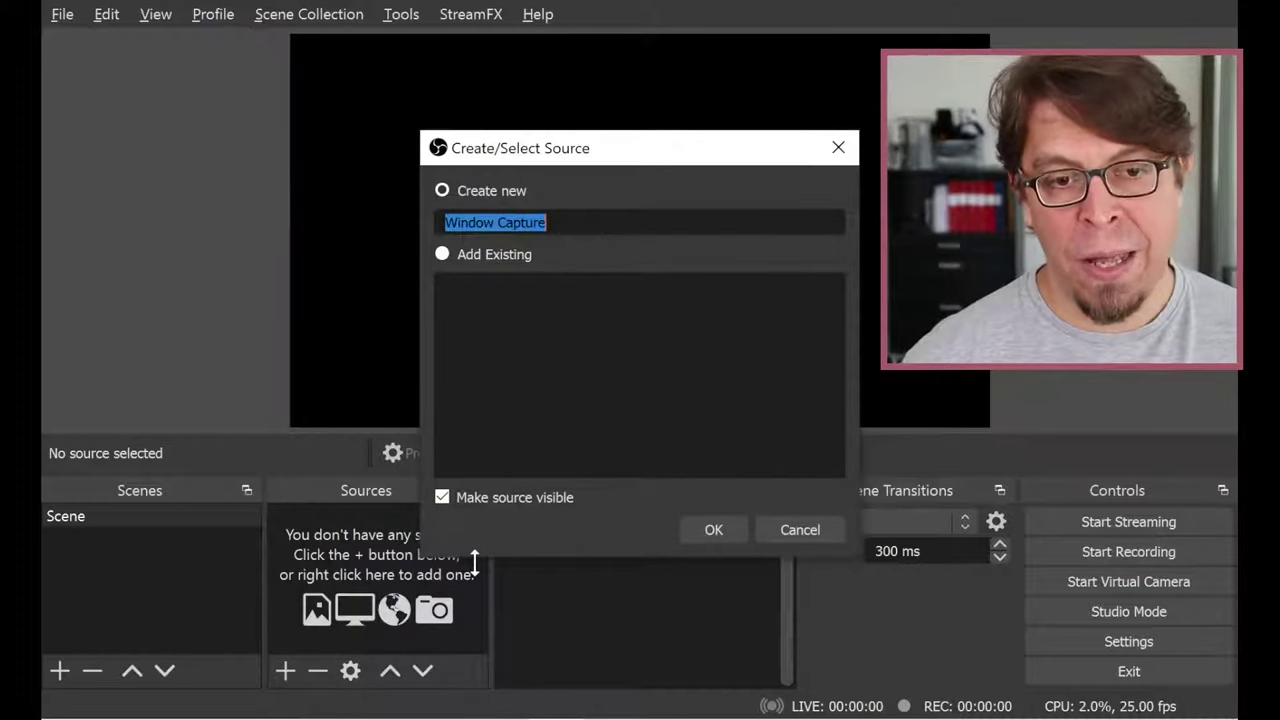
pyautogui.write('PPT')
pyautogui.press('Return')
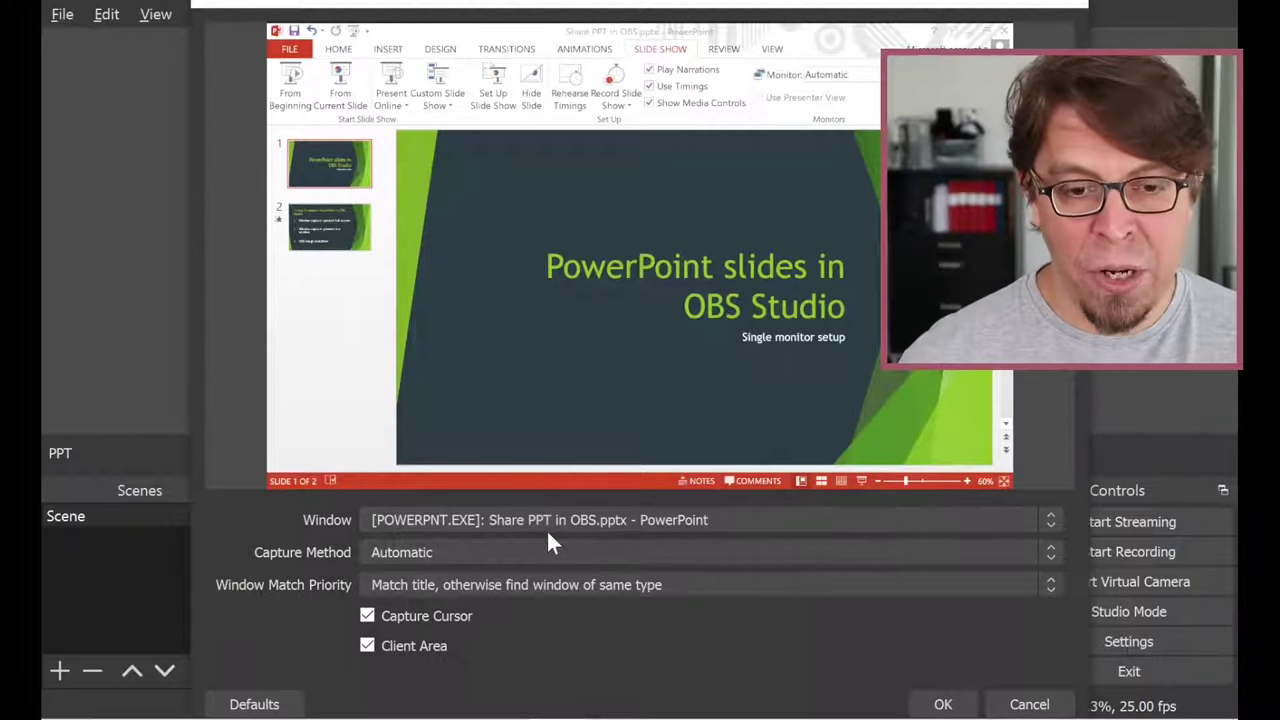
pyautogui.click(543, 522)
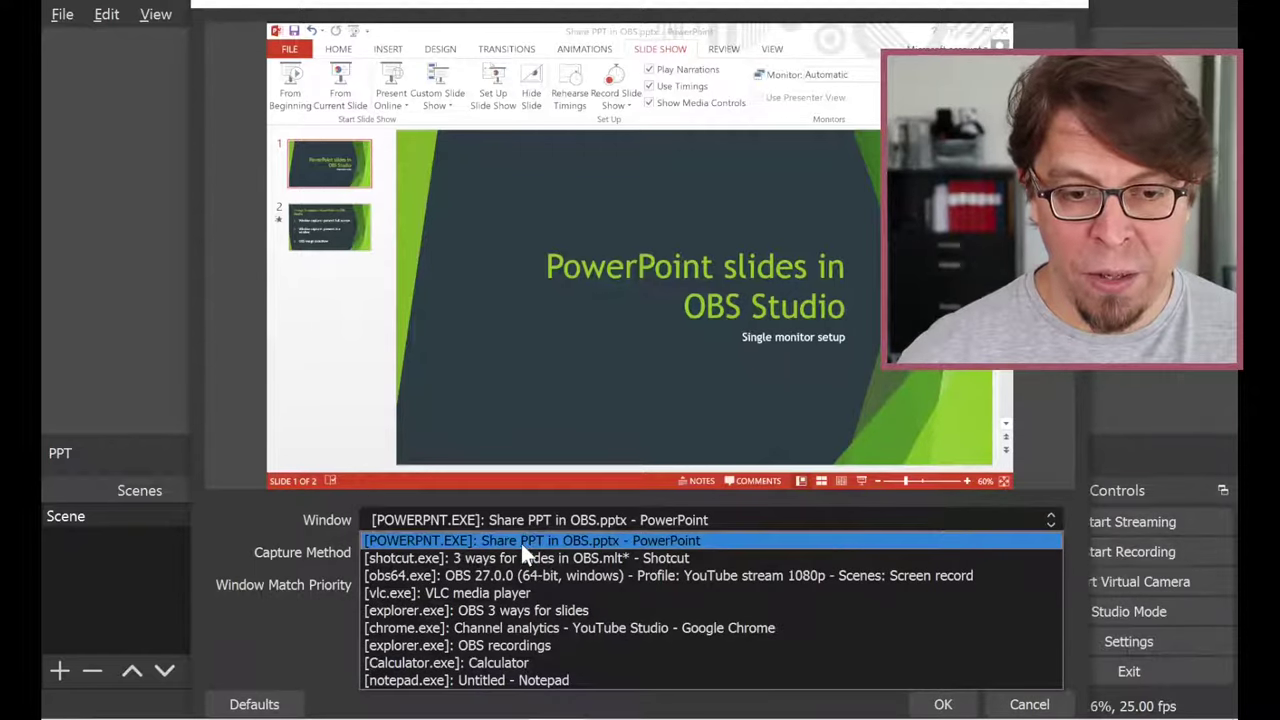
pyautogui.click(521, 541)
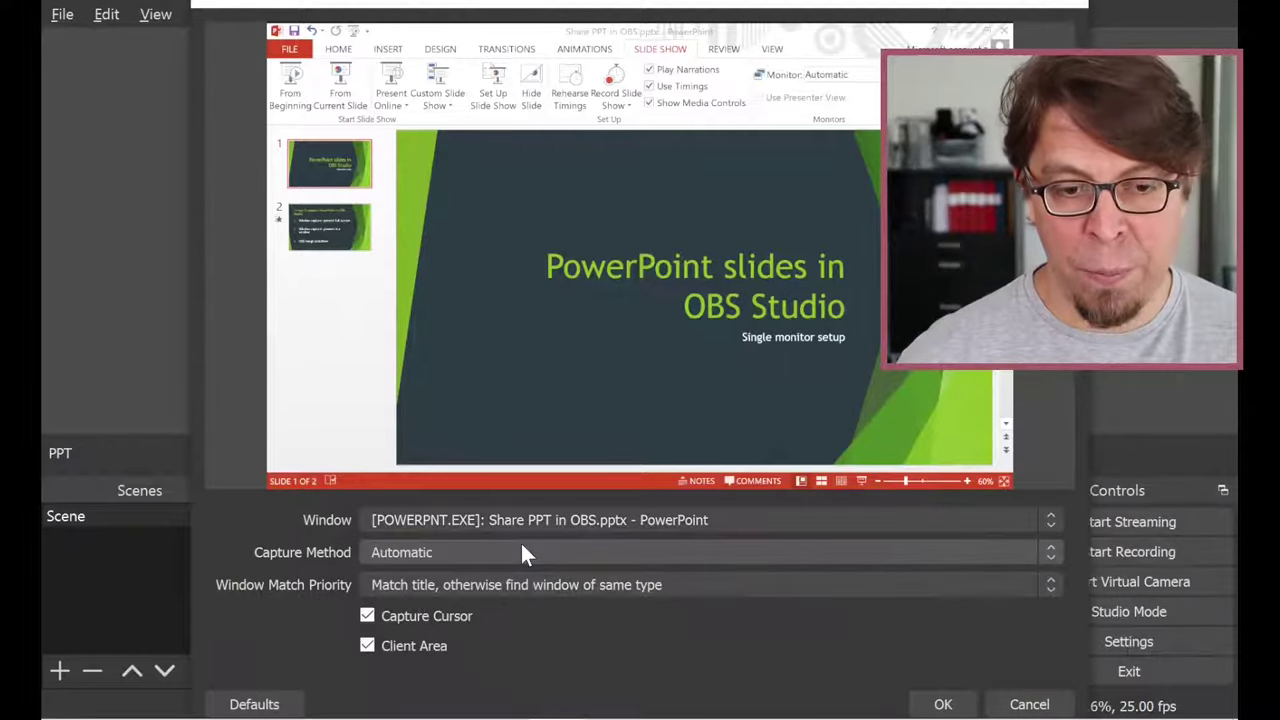
pyautogui.click(941, 704)
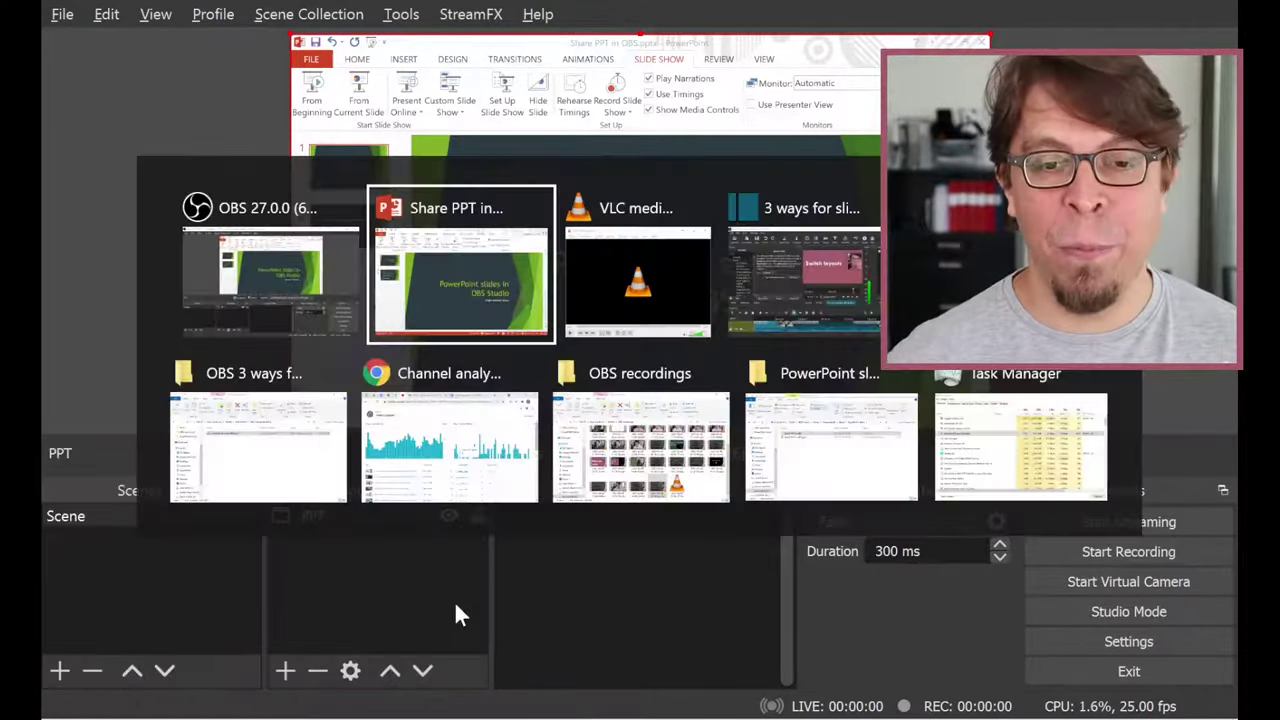
# Step: Start the PowerPoint full-screen slide show and return to OBS
pyautogui.hotkey('alt', 'Tab')
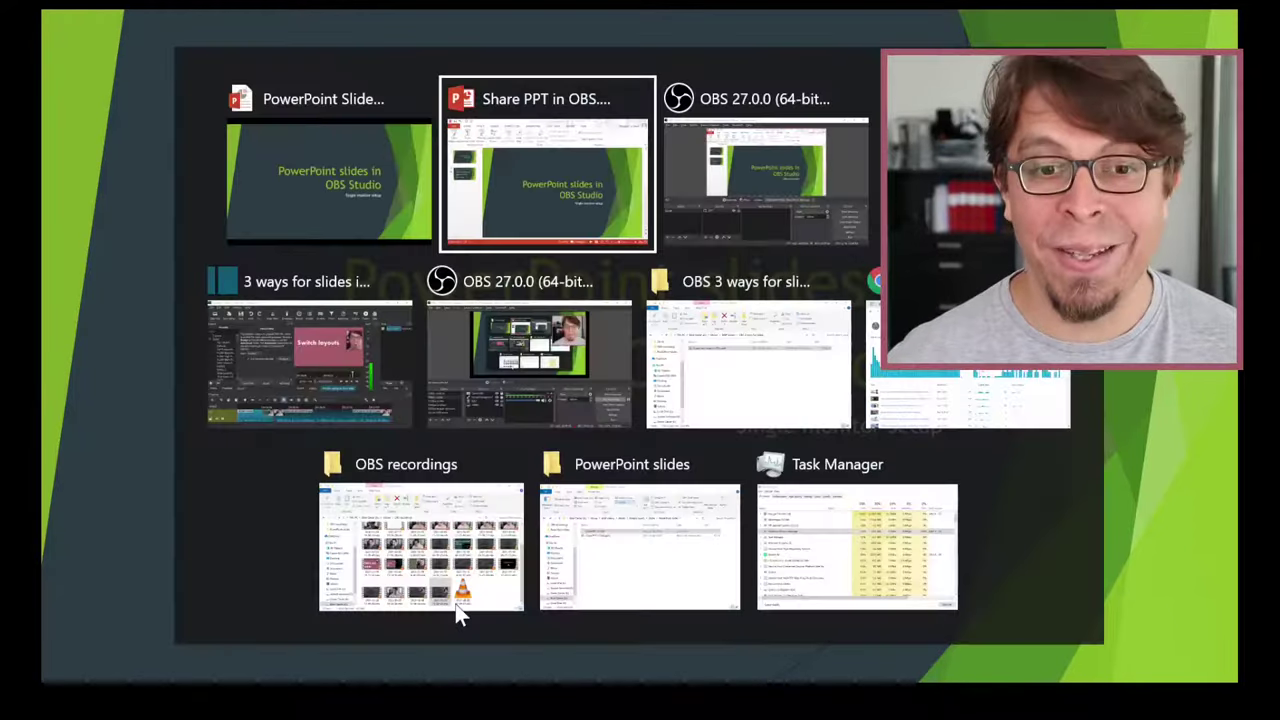
pyautogui.hotkey('alt', 'Tab')
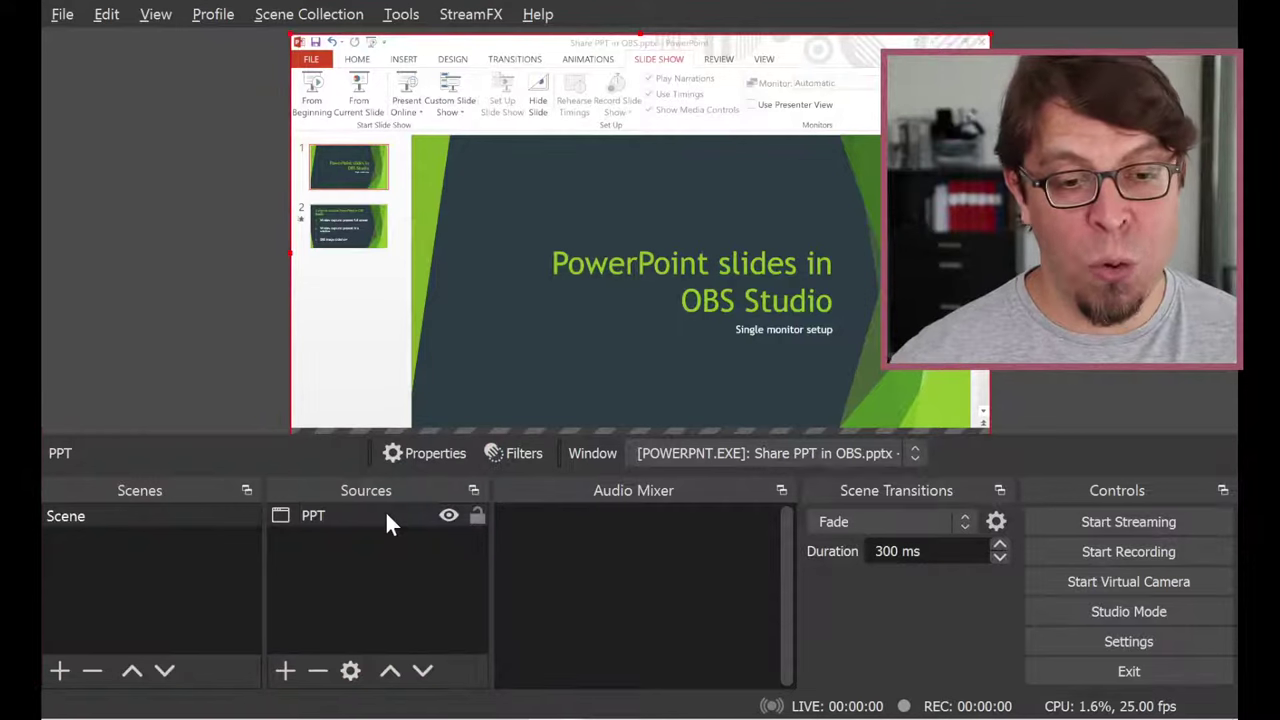
# Step: Switch the PPT source's captured window to the PowerPoint Slide Show window
pyautogui.click(390, 518)
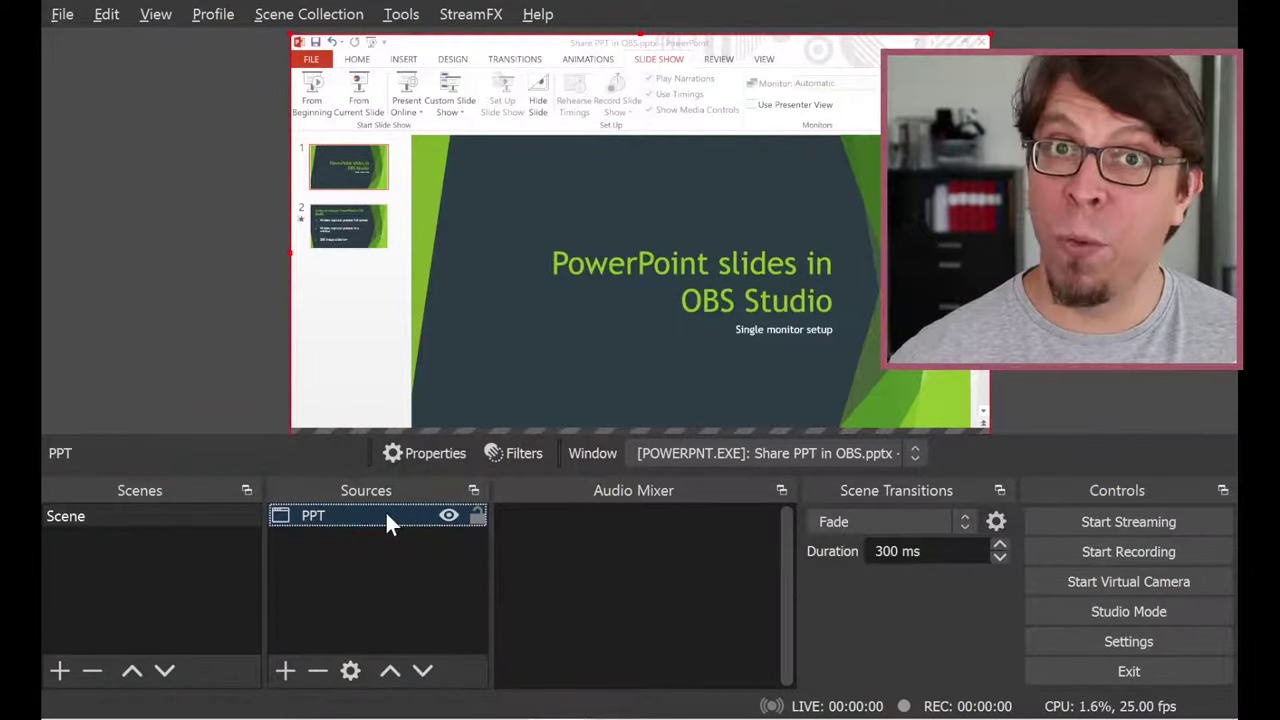
pyautogui.click(436, 454)
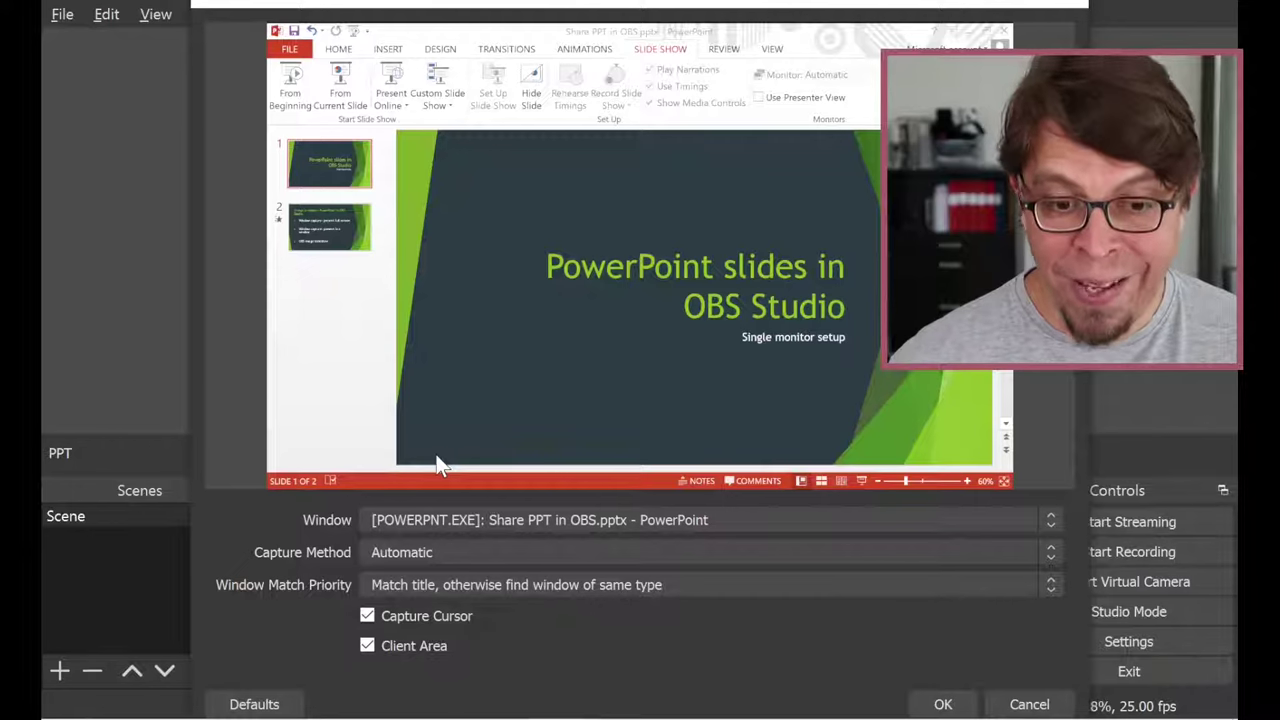
pyautogui.click(536, 519)
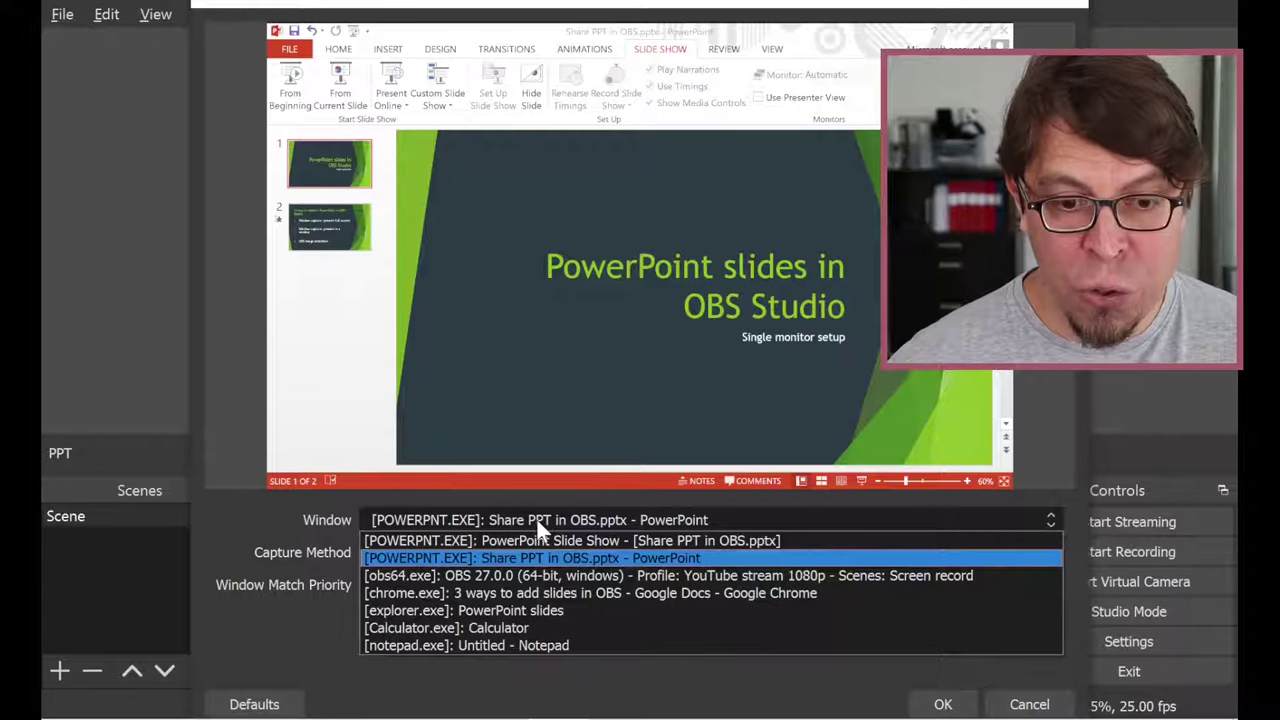
pyautogui.click(534, 540)
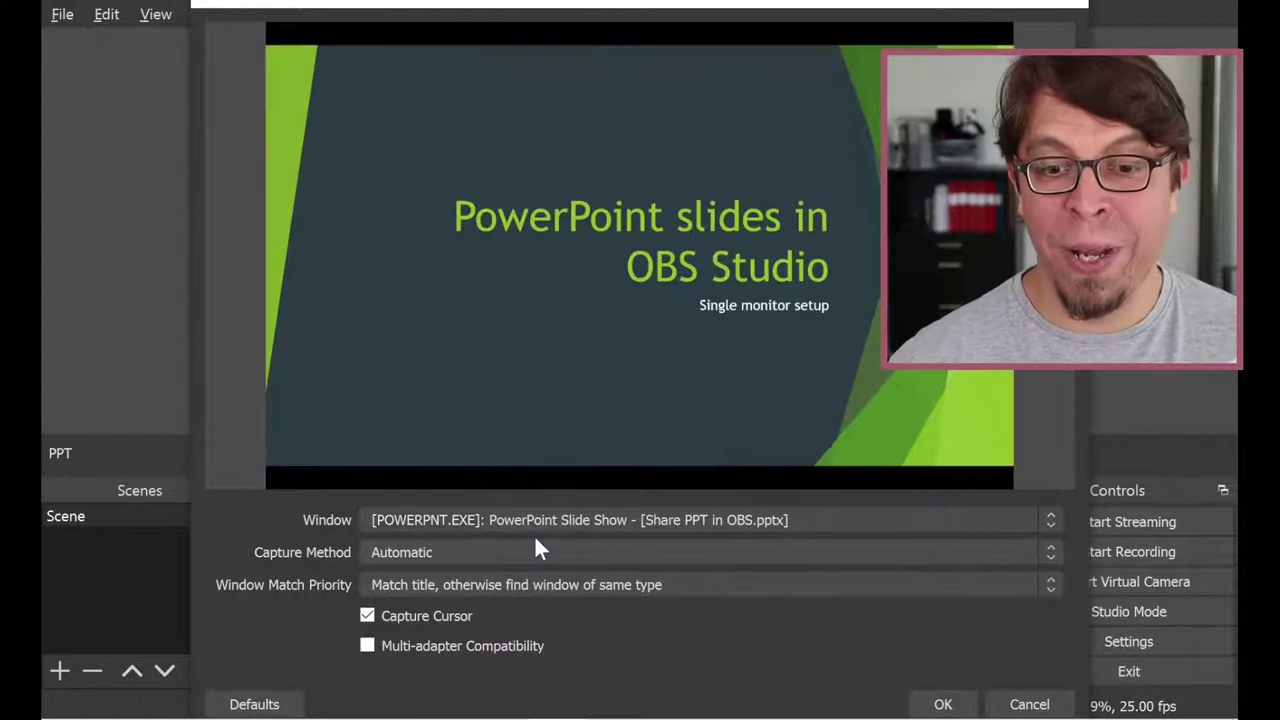
pyautogui.click(924, 700)
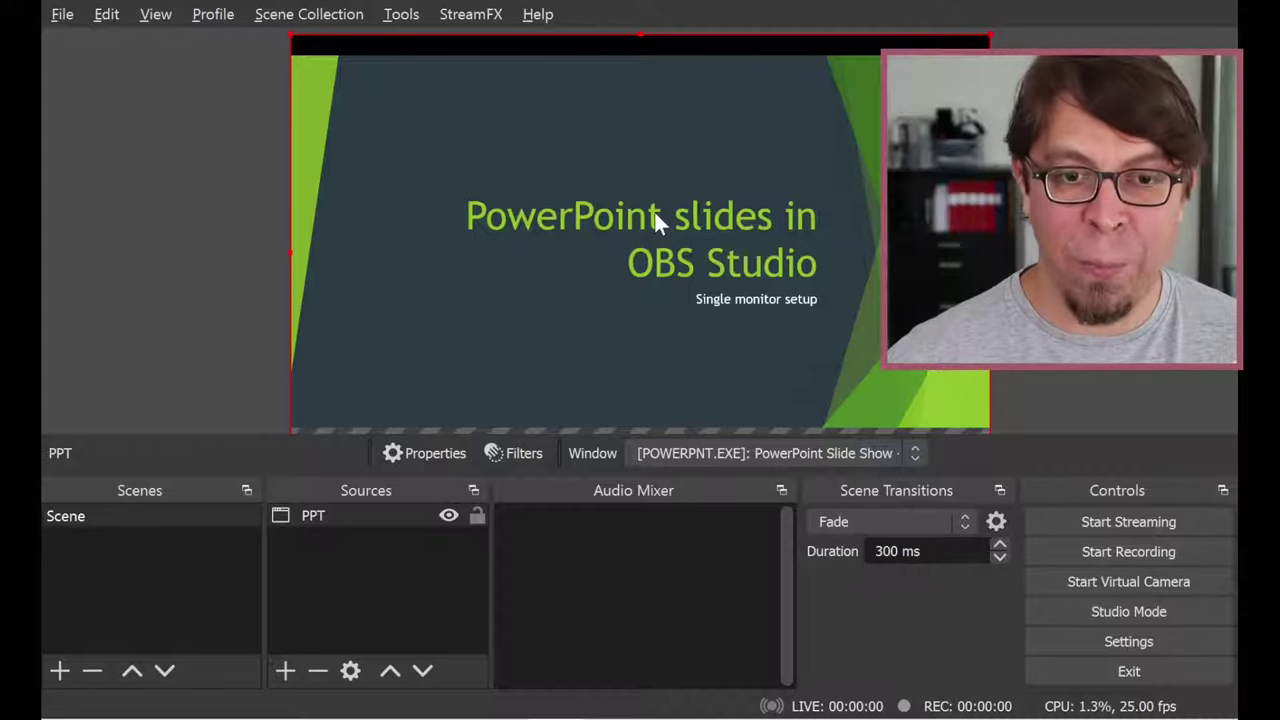
# Step: Drag the PPT capture up to remove the top black bar, then switch to the slide show
pyautogui.moveTo(655, 234); pyautogui.dragTo(654, 212)
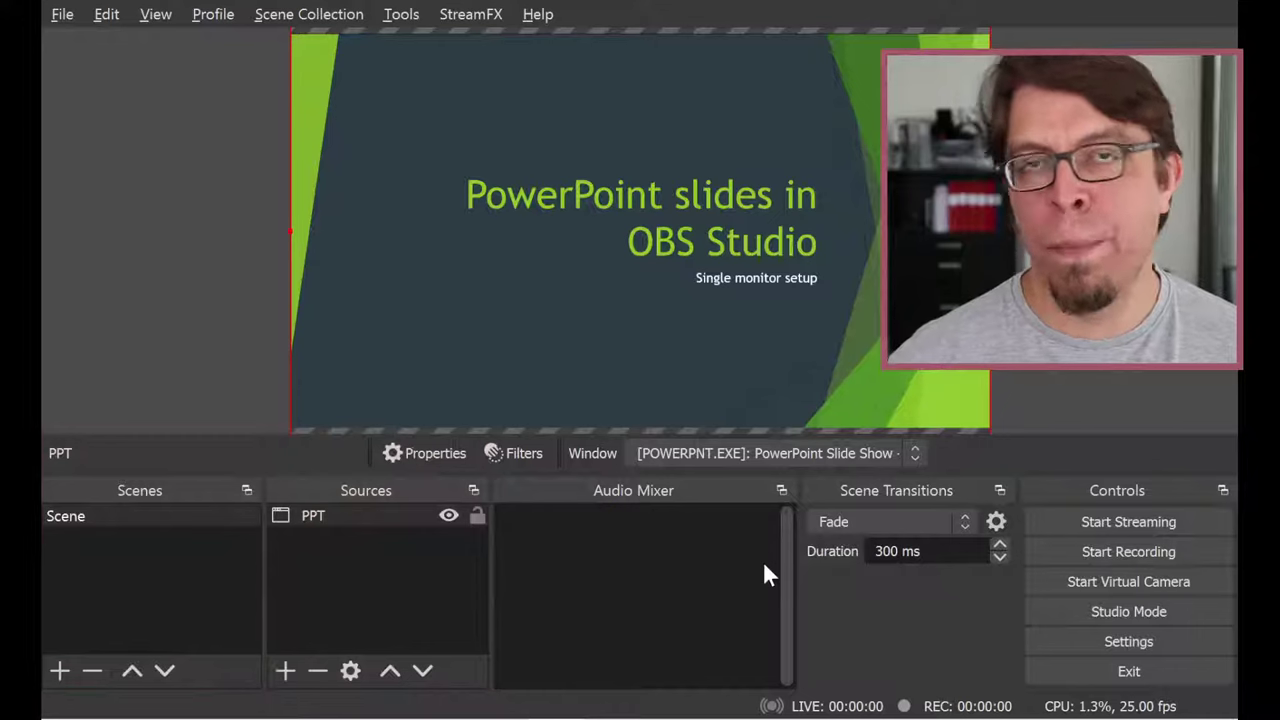
pyautogui.hotkey('alt', 'Tab')
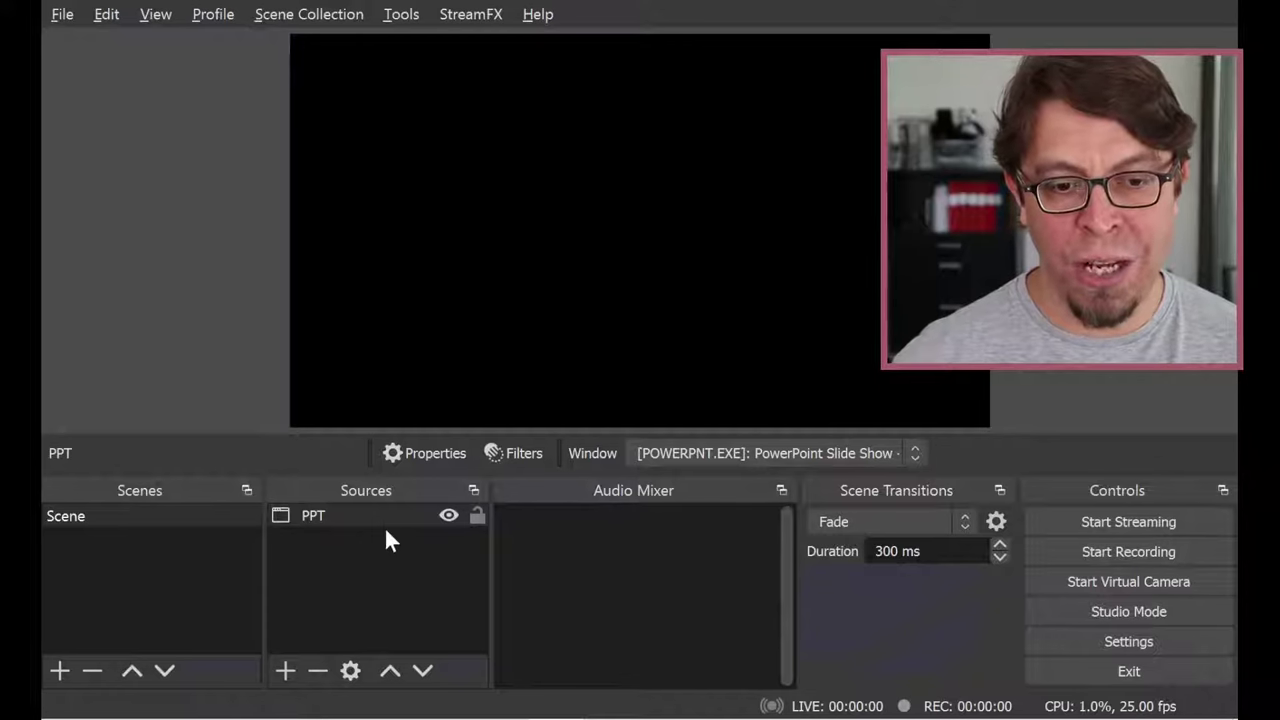
# Step: Set the PPT source's window back to 'Share PPT in OBS.pptx - PowerPoint'
pyautogui.click(383, 514)
pyautogui.click(431, 452)
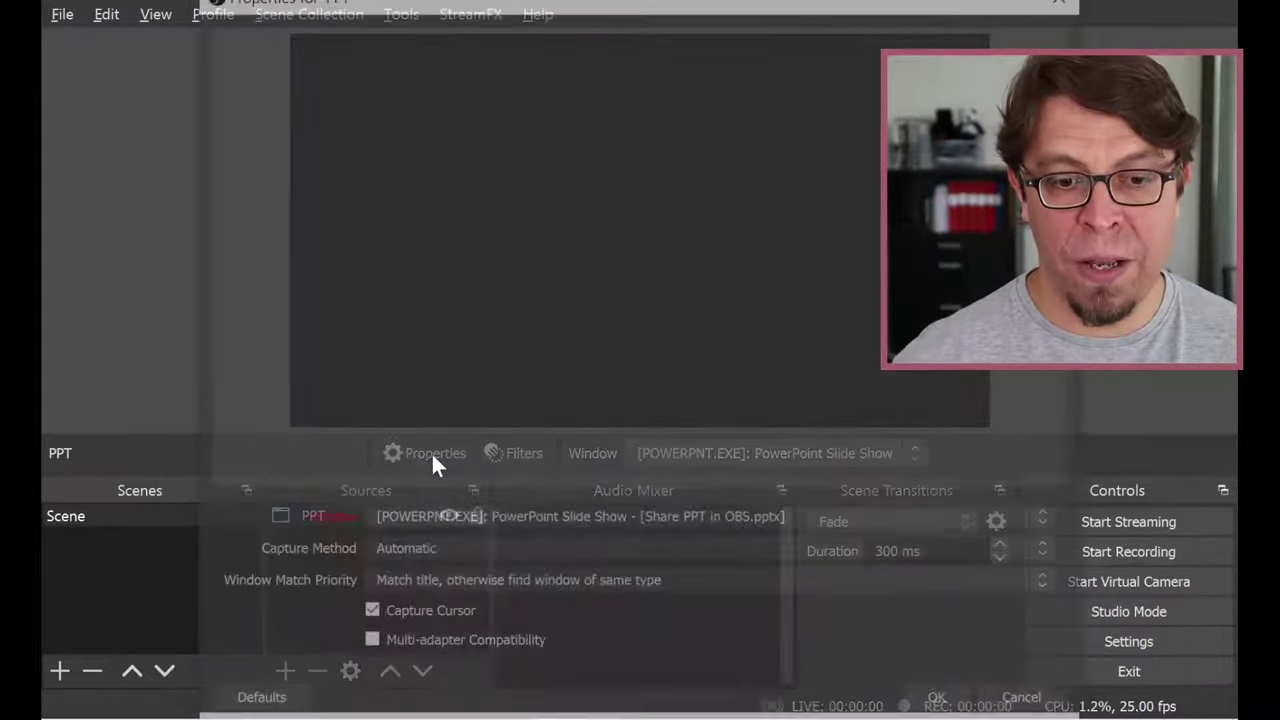
pyautogui.click(480, 519)
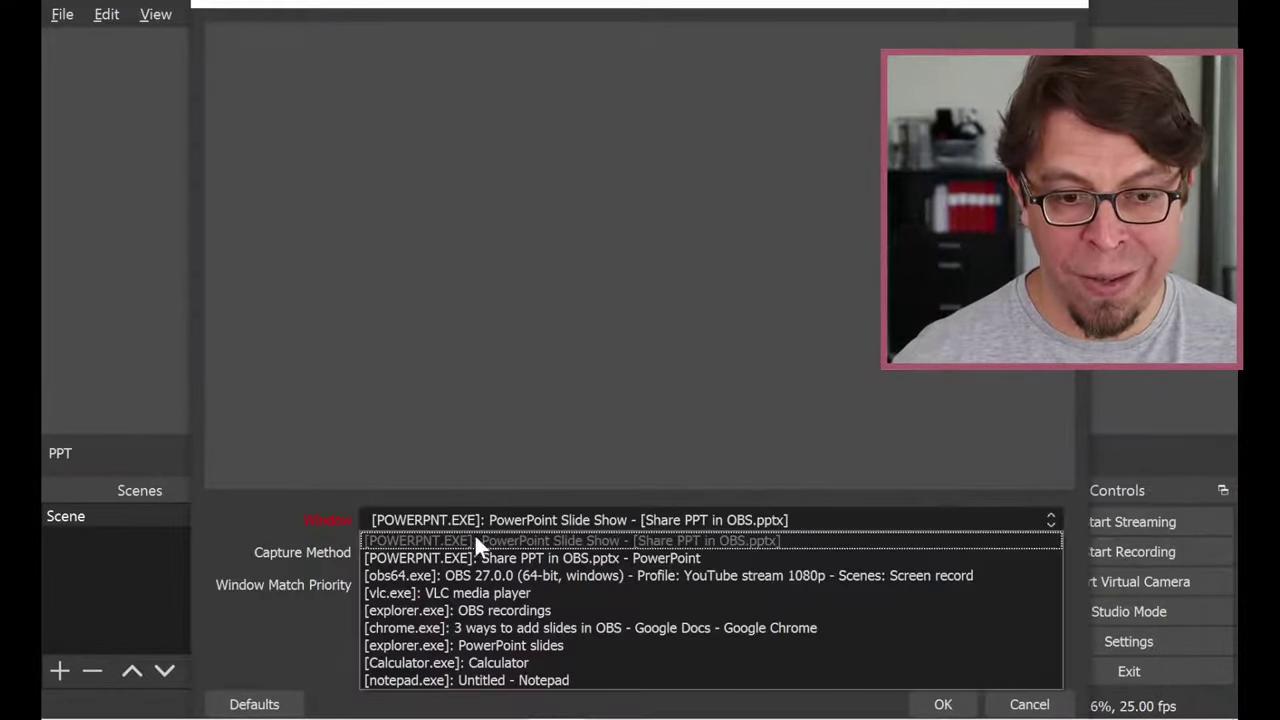
pyautogui.click(466, 559)
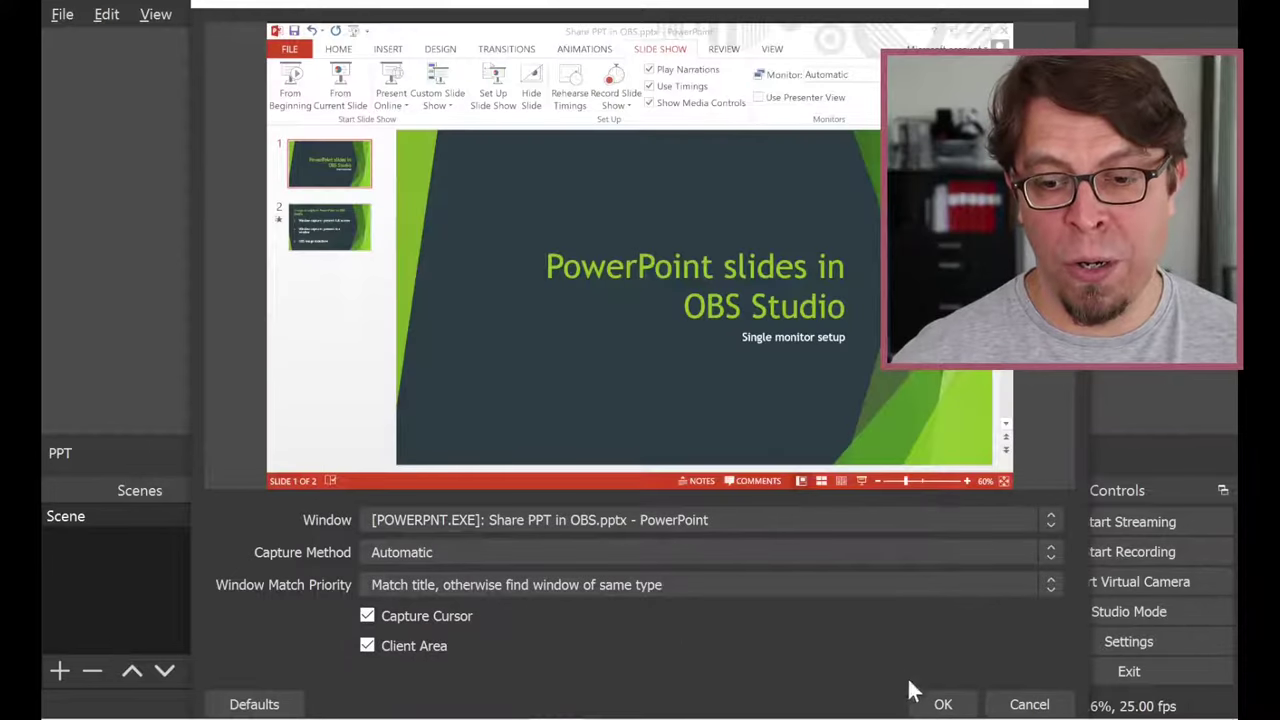
pyautogui.click(936, 704)
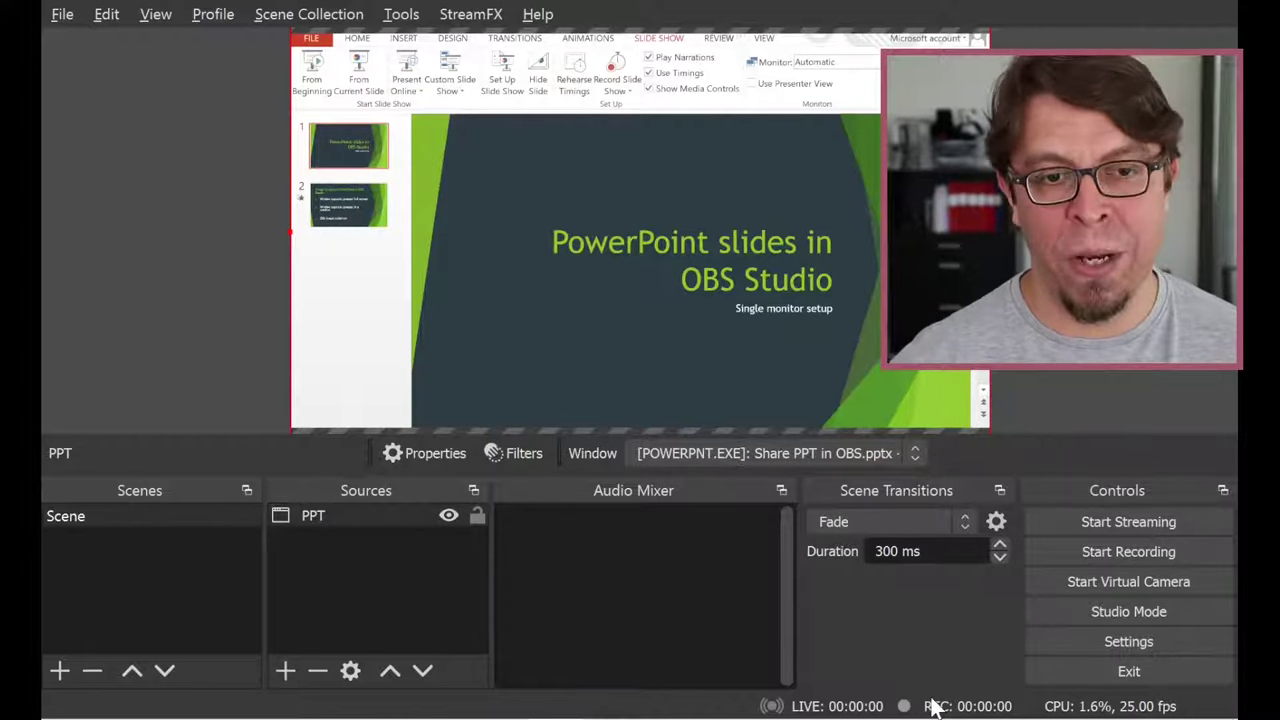
# Step: In PowerPoint, set the slide show type to Browsed by an individual (window)
pyautogui.hotkey('alt', 'Tab')
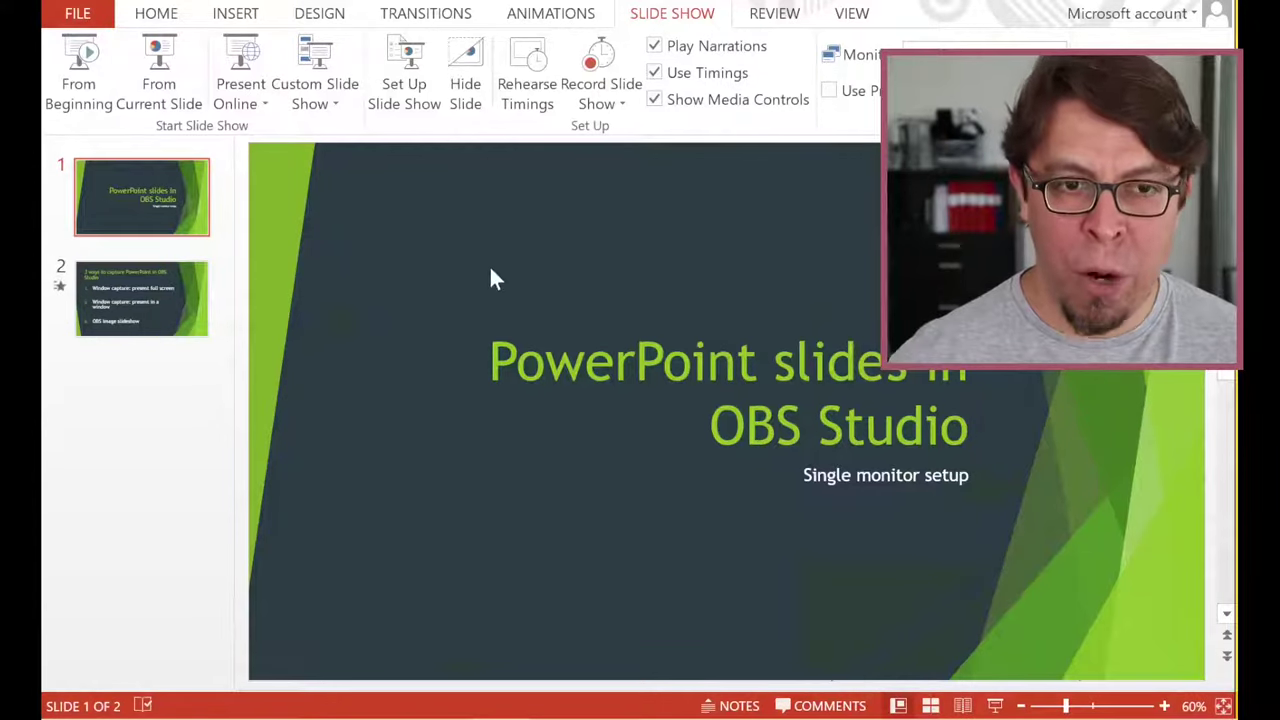
pyautogui.click(406, 90)
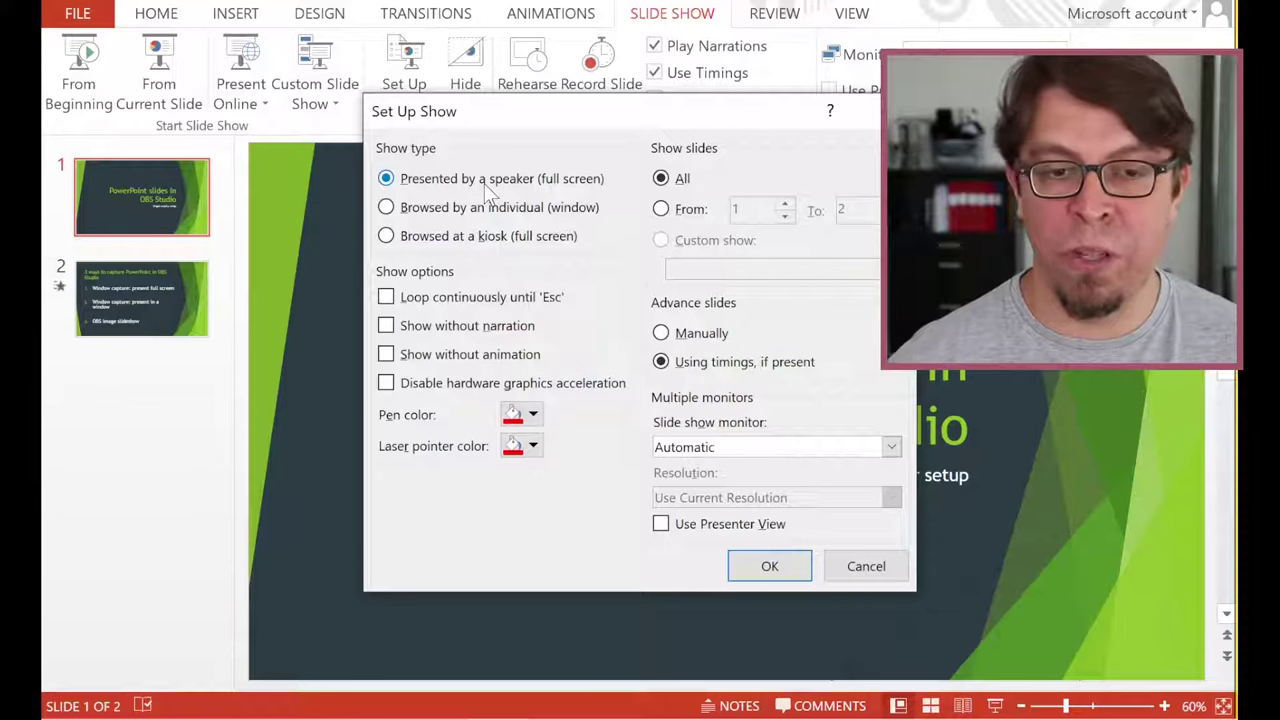
pyautogui.click(478, 220)
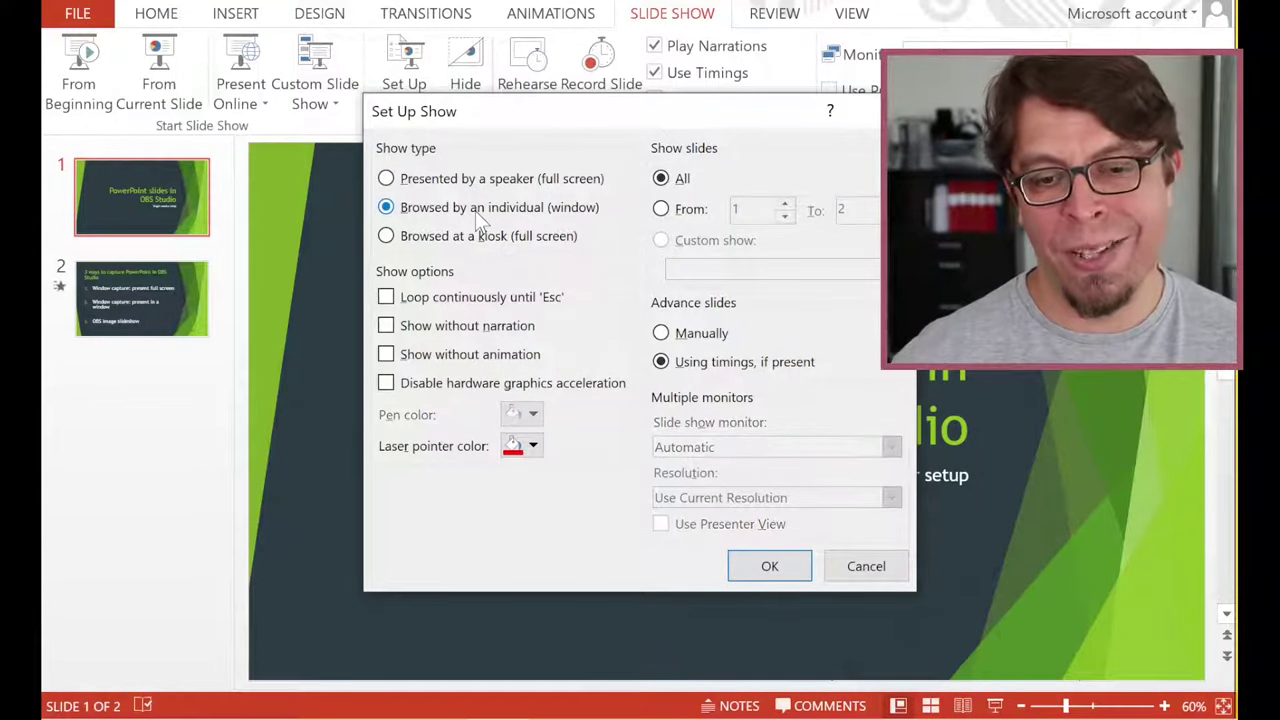
pyautogui.click(770, 568)
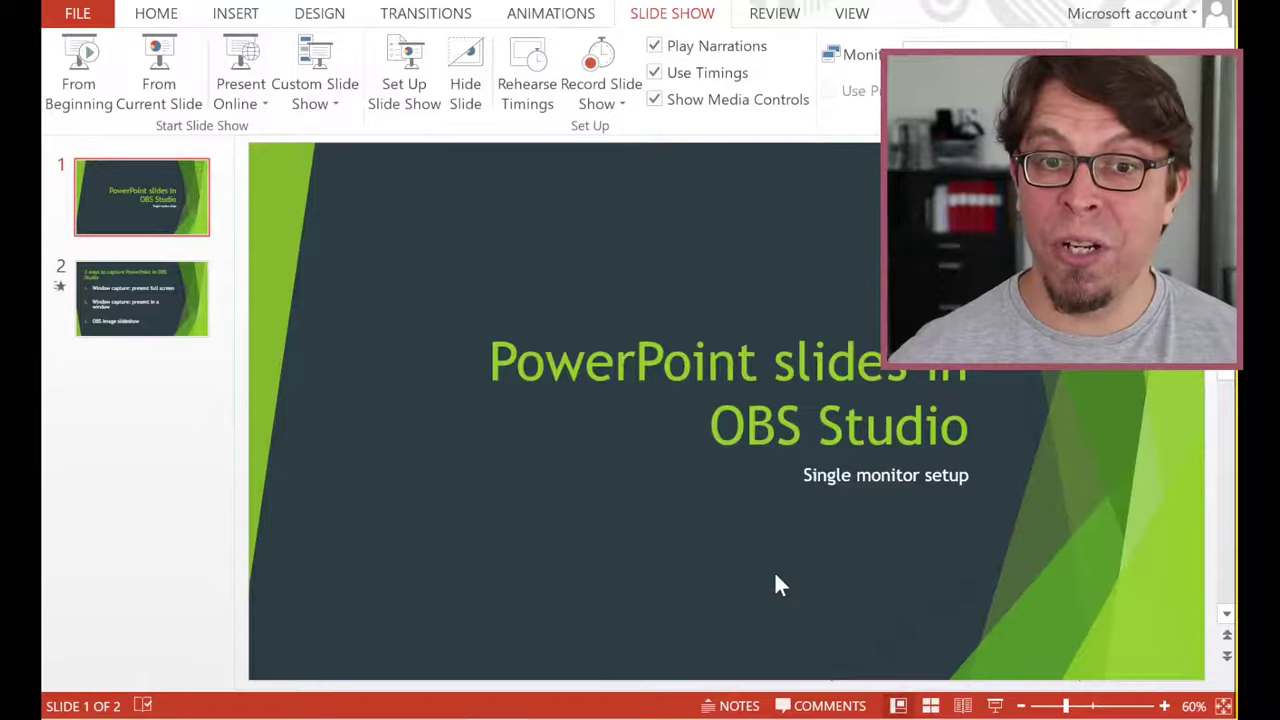
# Step: Start the windowed slide show, advance to slide 2, and return to OBS
pyautogui.press('F5')
pyautogui.press('Right')
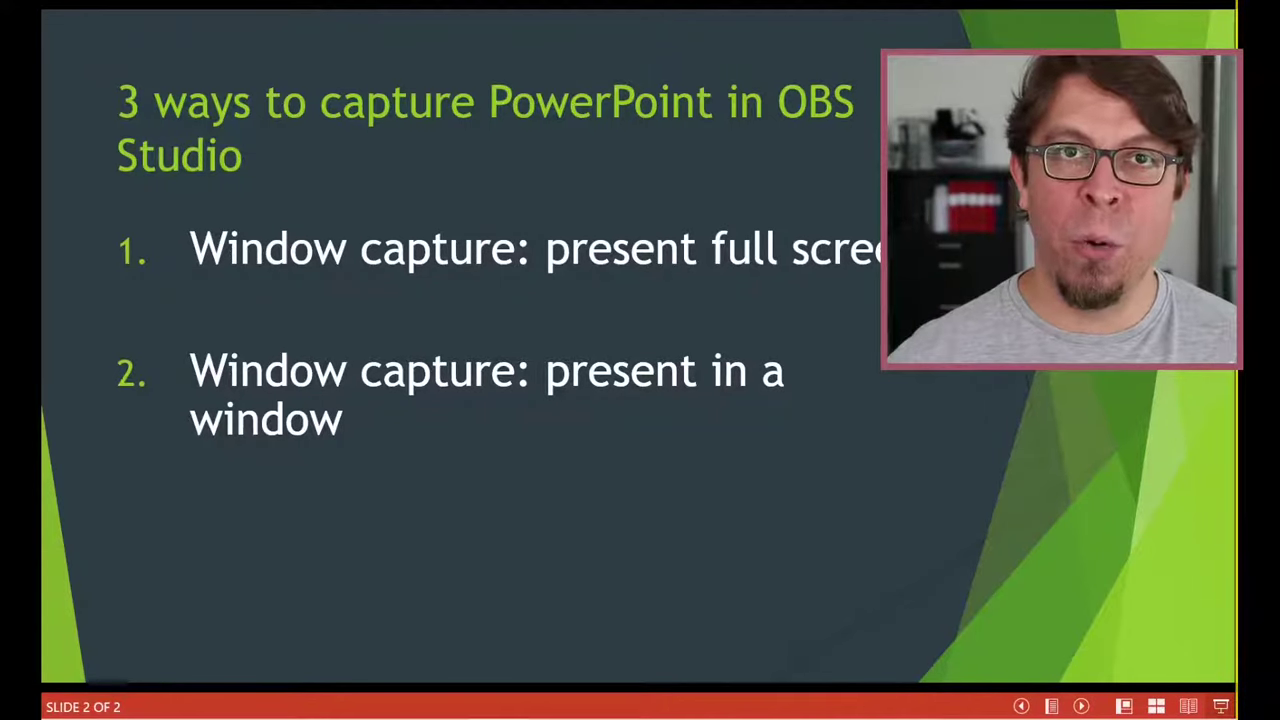
pyautogui.hotkey('alt', 'Tab')
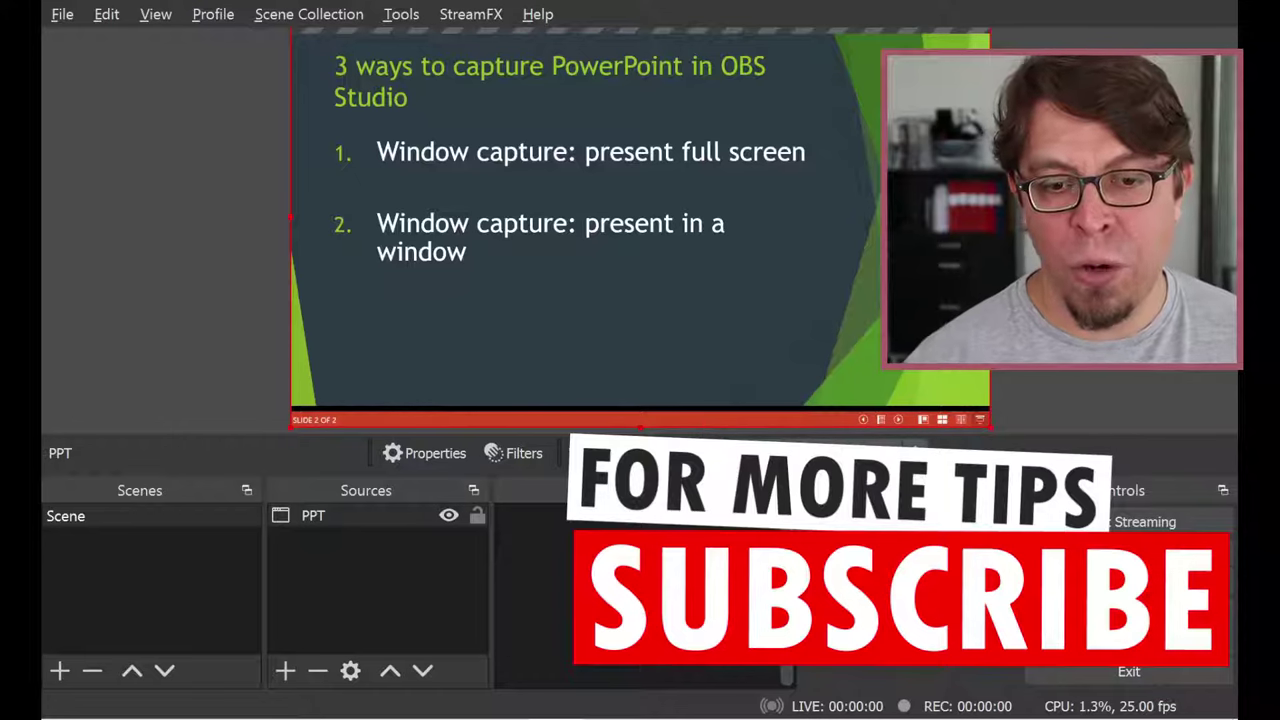
# Step: Crop the status bar off the PPT capture, move it down, then step the slide animations back
pyautogui.moveTo(642, 427); pyautogui.dragTo(642, 409)
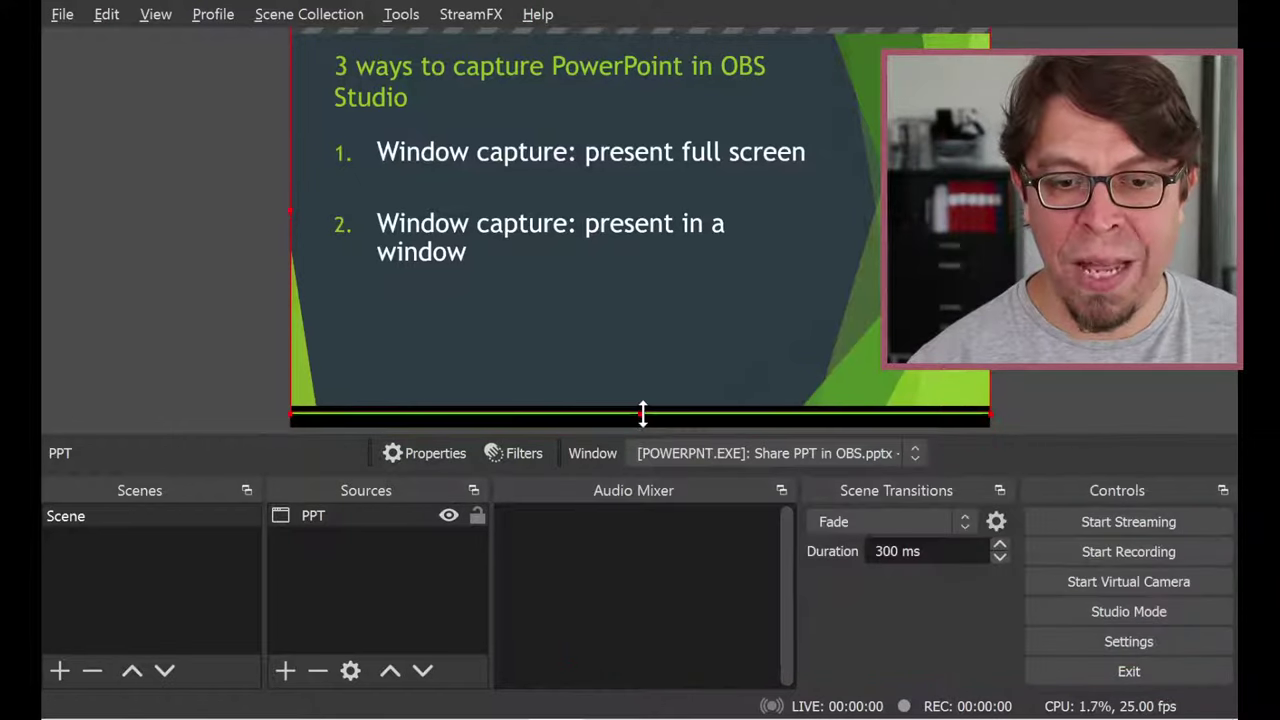
pyautogui.moveTo(654, 304); pyautogui.dragTo(656, 329)
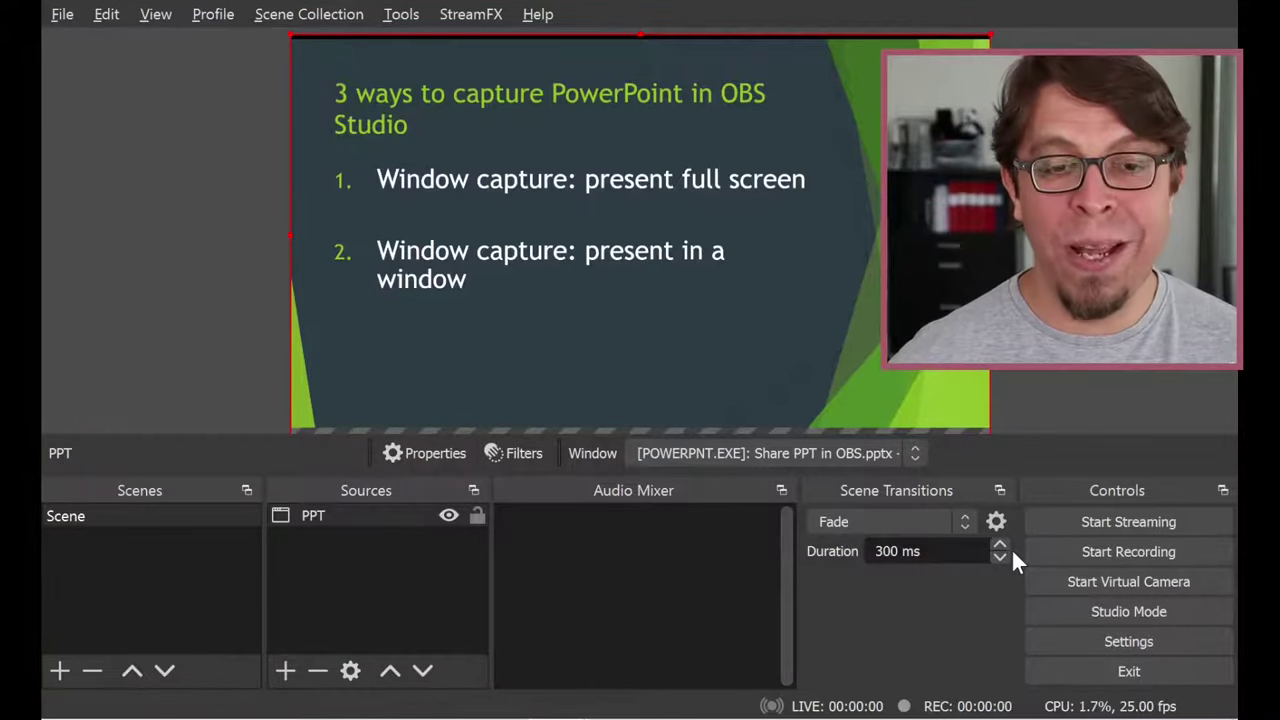
pyautogui.hotkey('alt', 'Tab')
pyautogui.hotkey('alt', 'Tab')
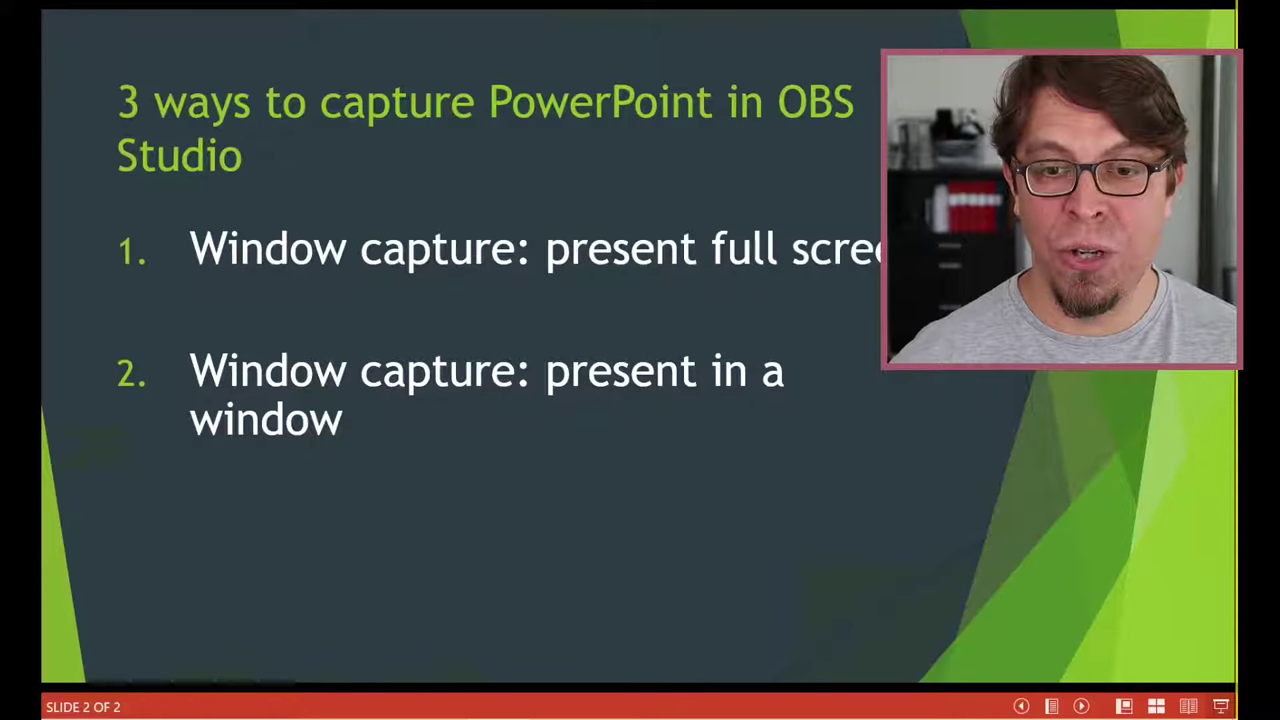
pyautogui.press('Left')
pyautogui.press('Left')
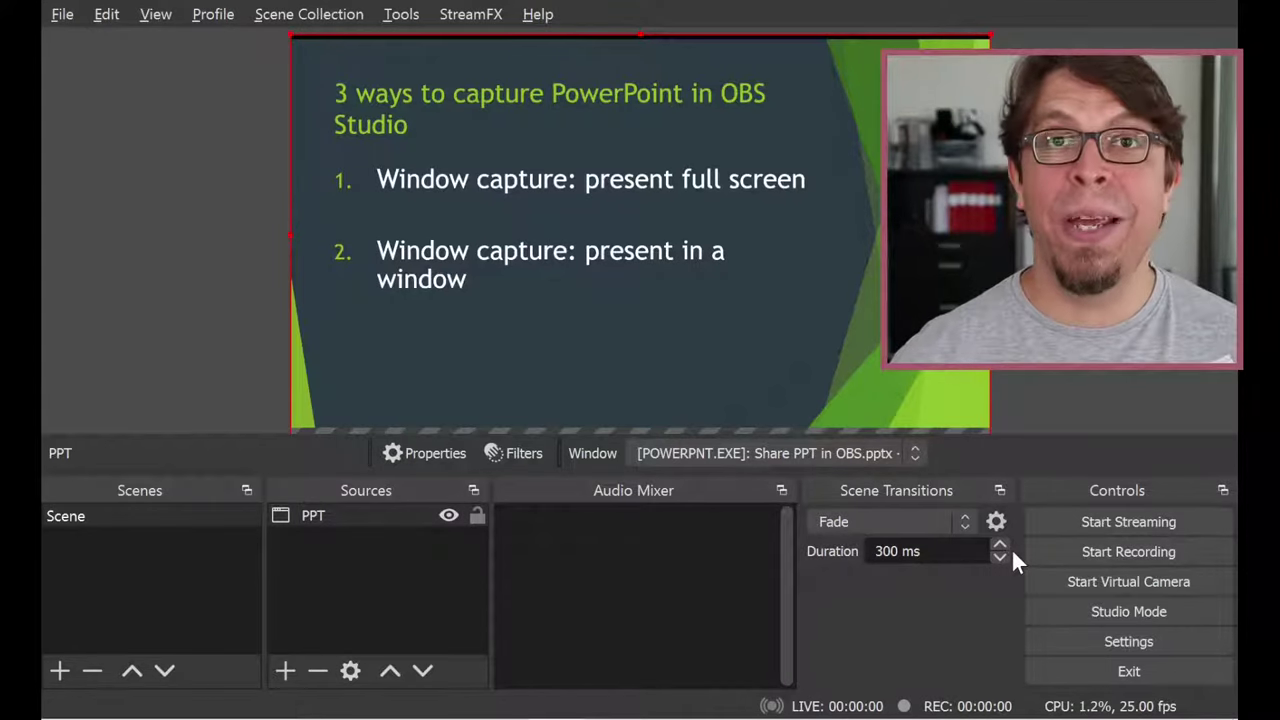
pyautogui.hotkey('alt', 'Tab')
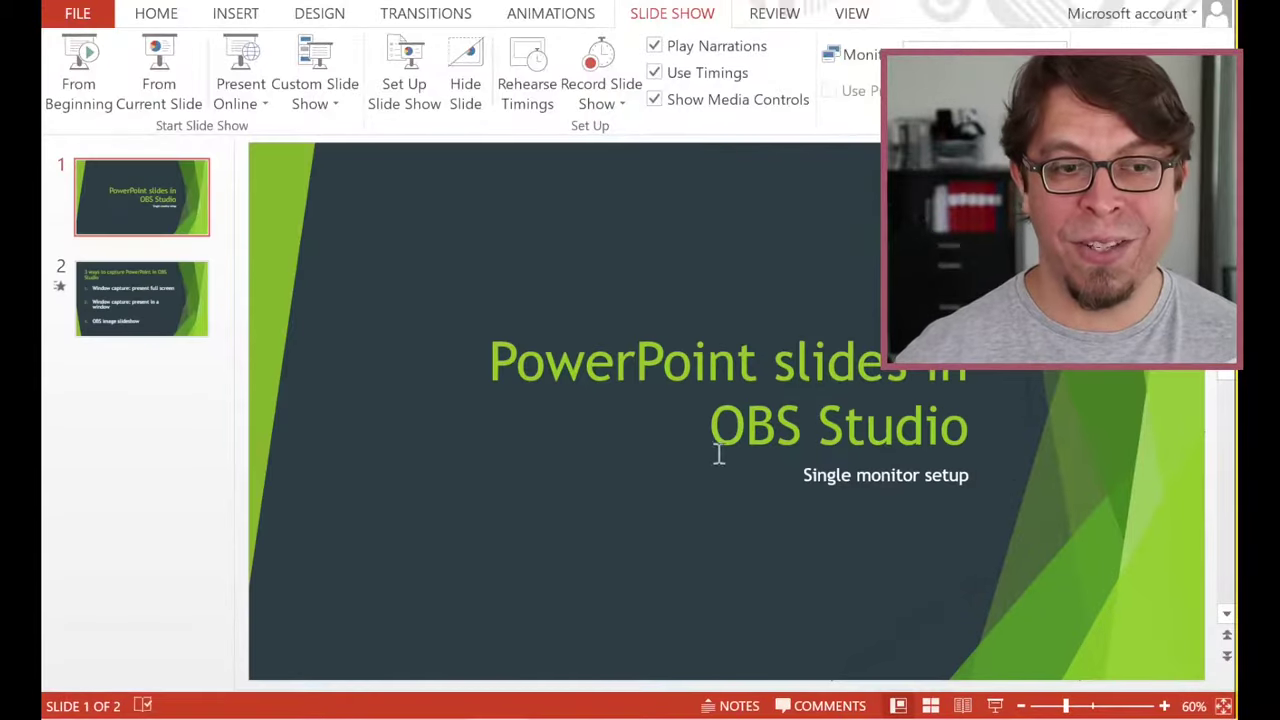
# Step: Save the presentation as PNG, exporting all slides as separate images
pyautogui.click(77, 13)
pyautogui.click(91, 258)
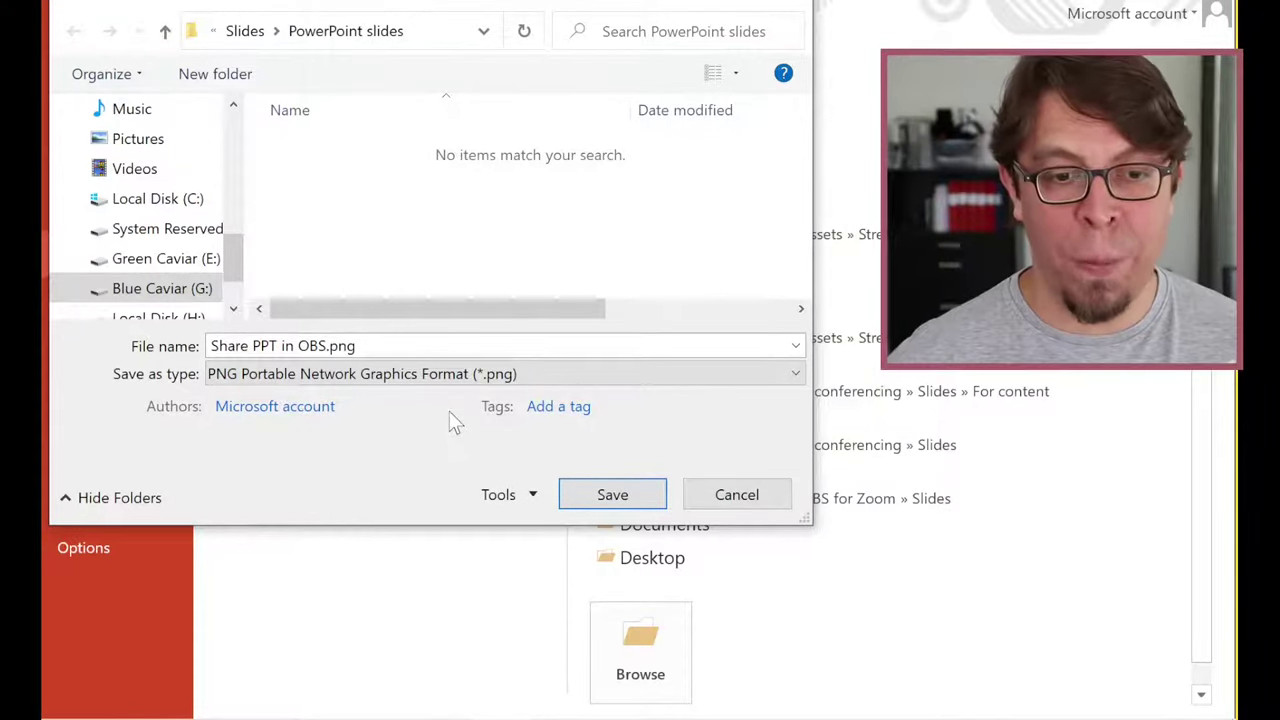
pyautogui.click(447, 376)
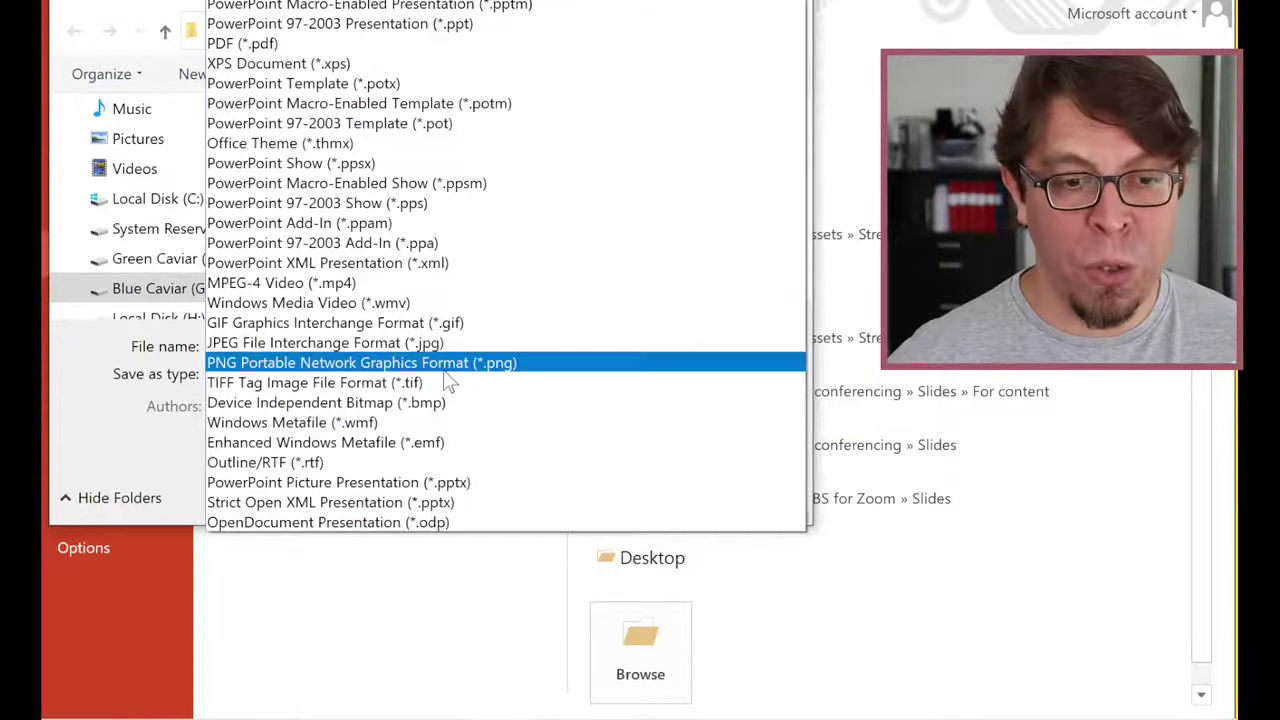
pyautogui.click(340, 365)
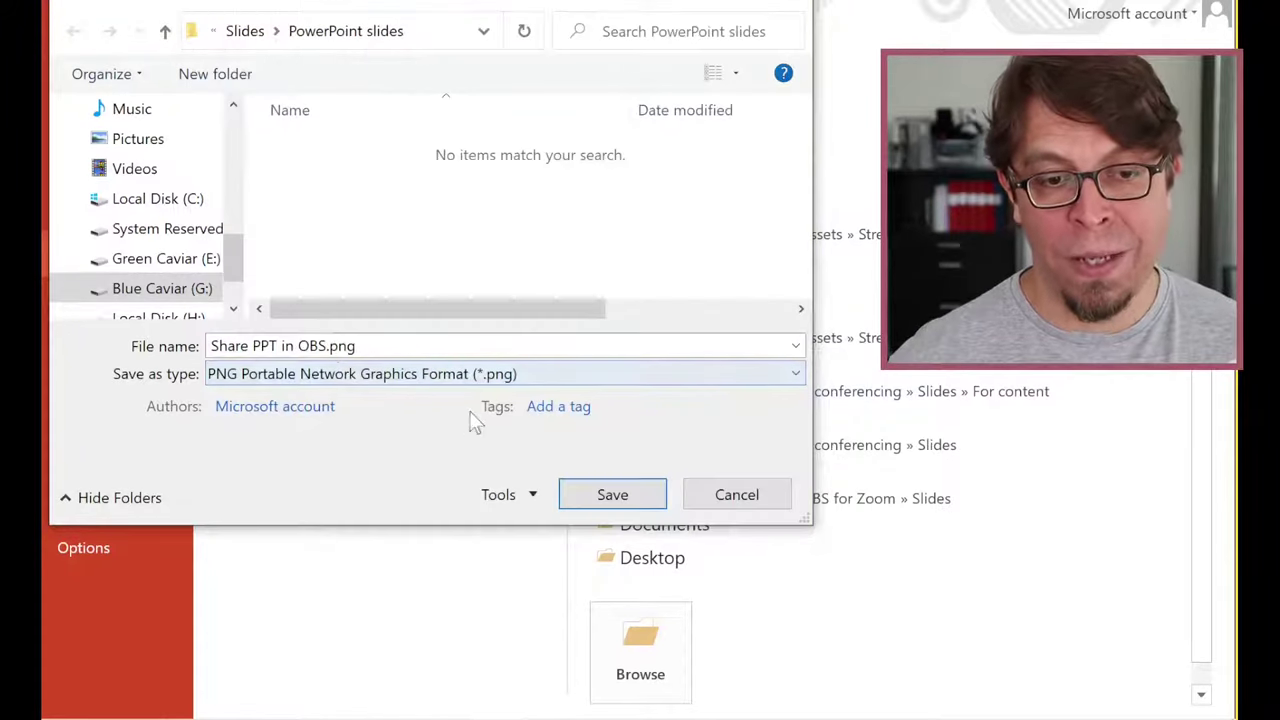
pyautogui.click(603, 503)
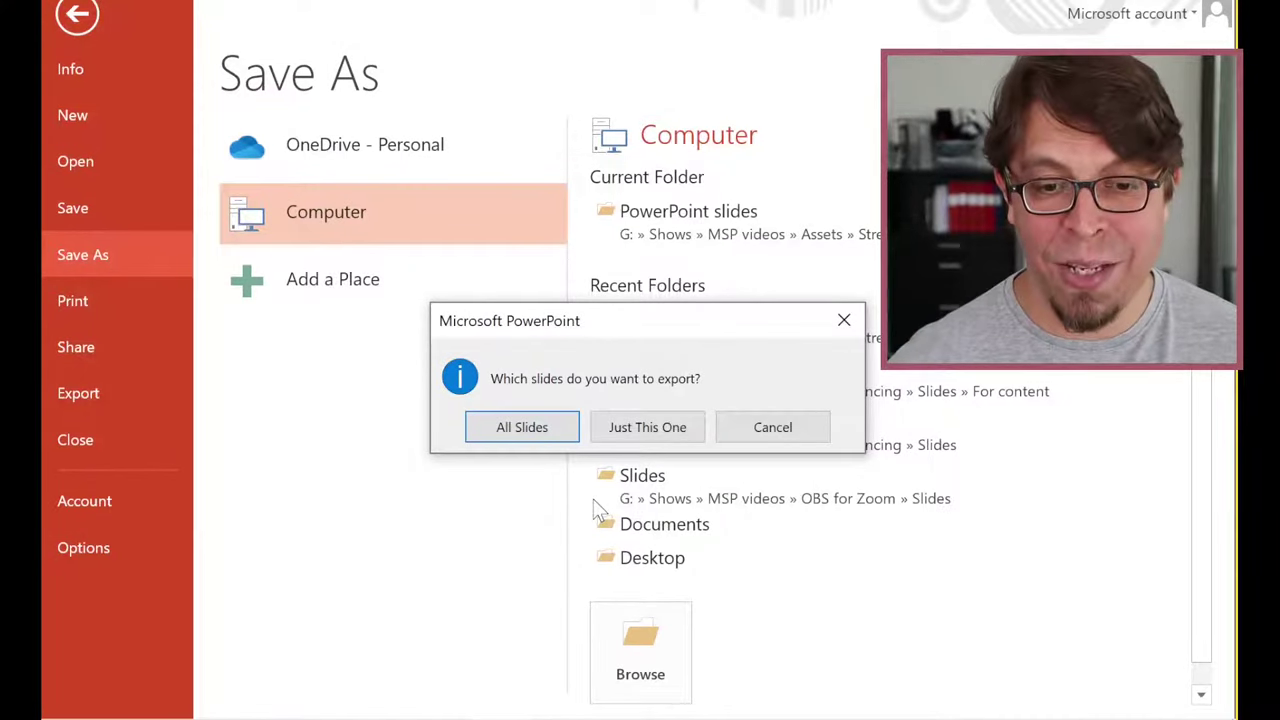
pyautogui.click(543, 433)
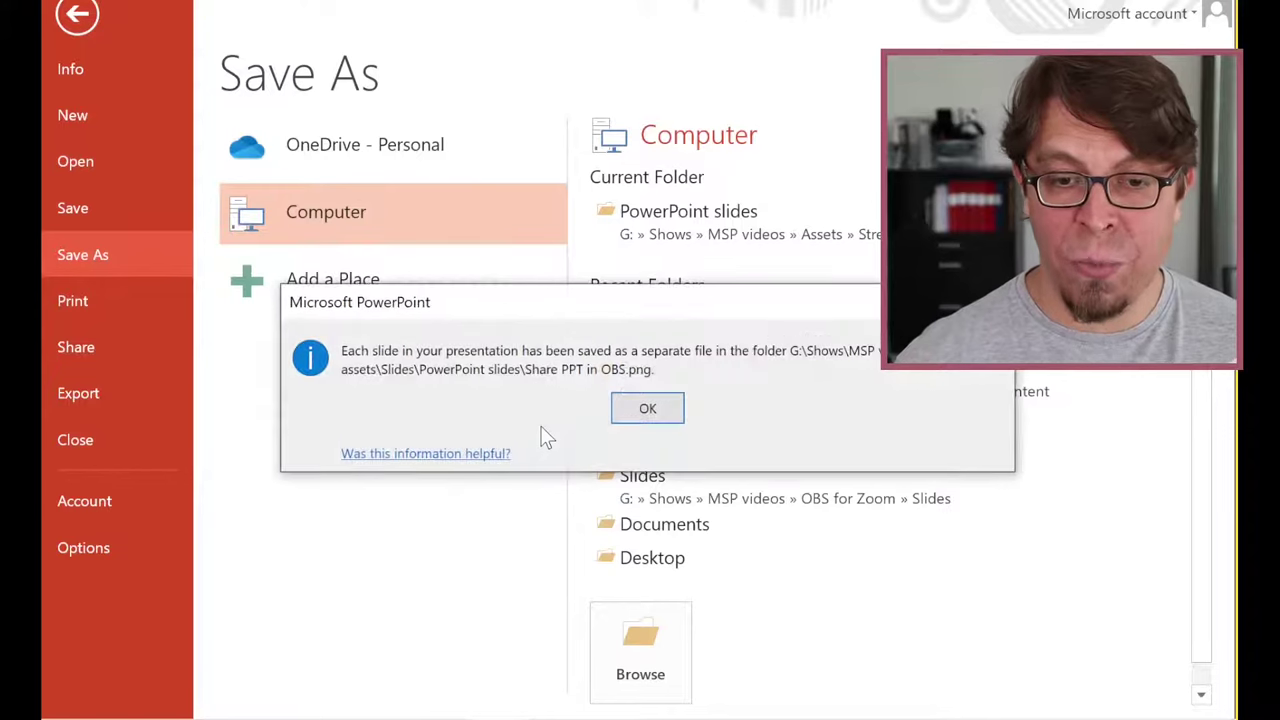
pyautogui.click(668, 408)
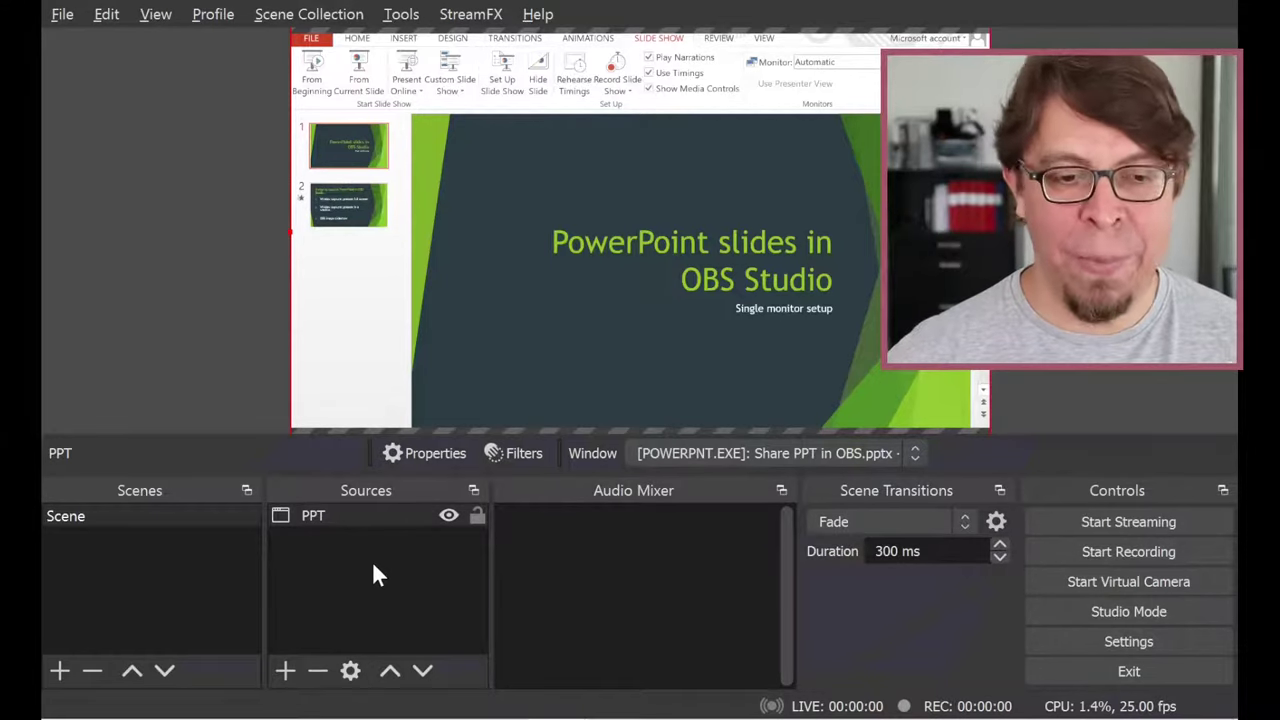
# Step: Hide the PPT source and add an Image Slide Show source with its default name
pyautogui.click(449, 517)
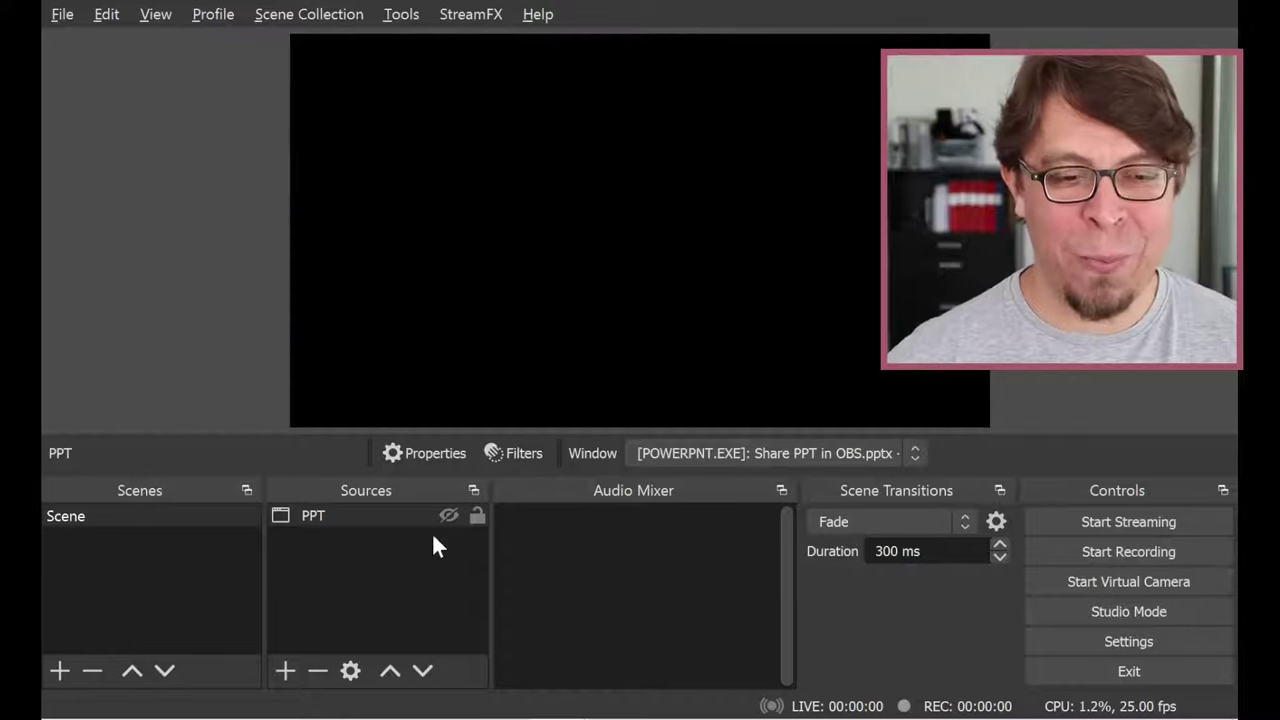
pyautogui.click(284, 668)
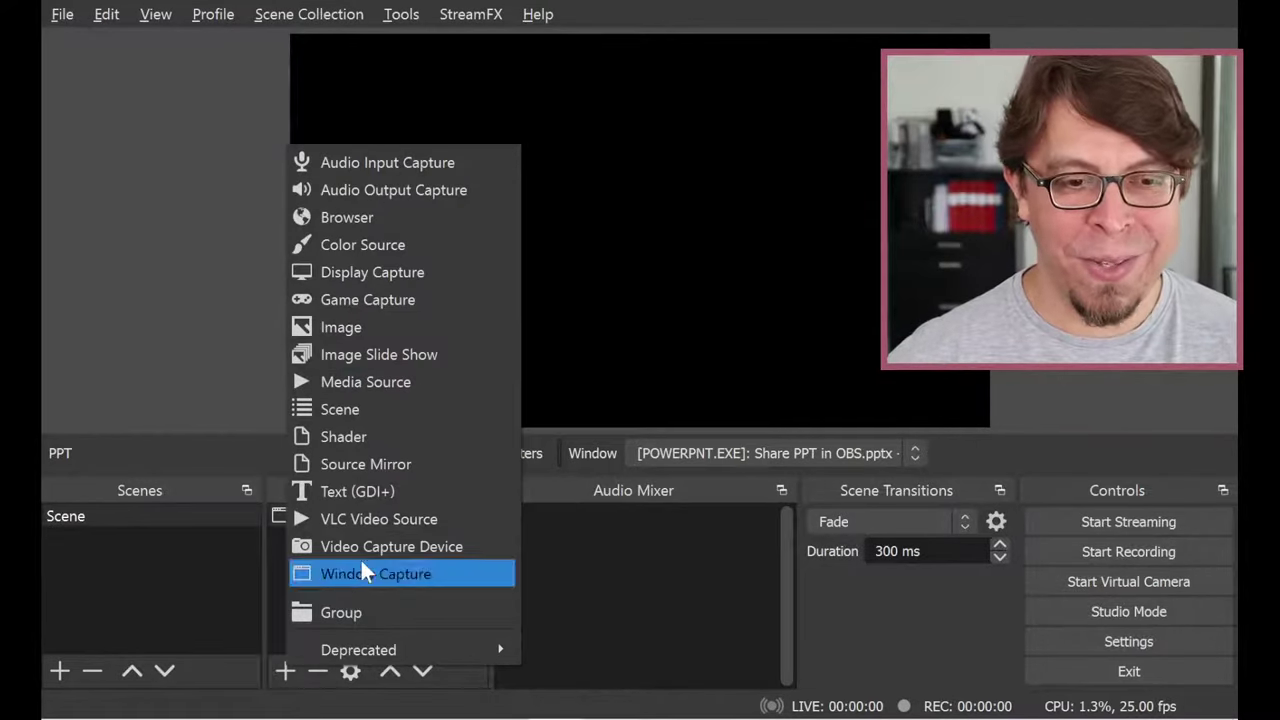
pyautogui.click(413, 358)
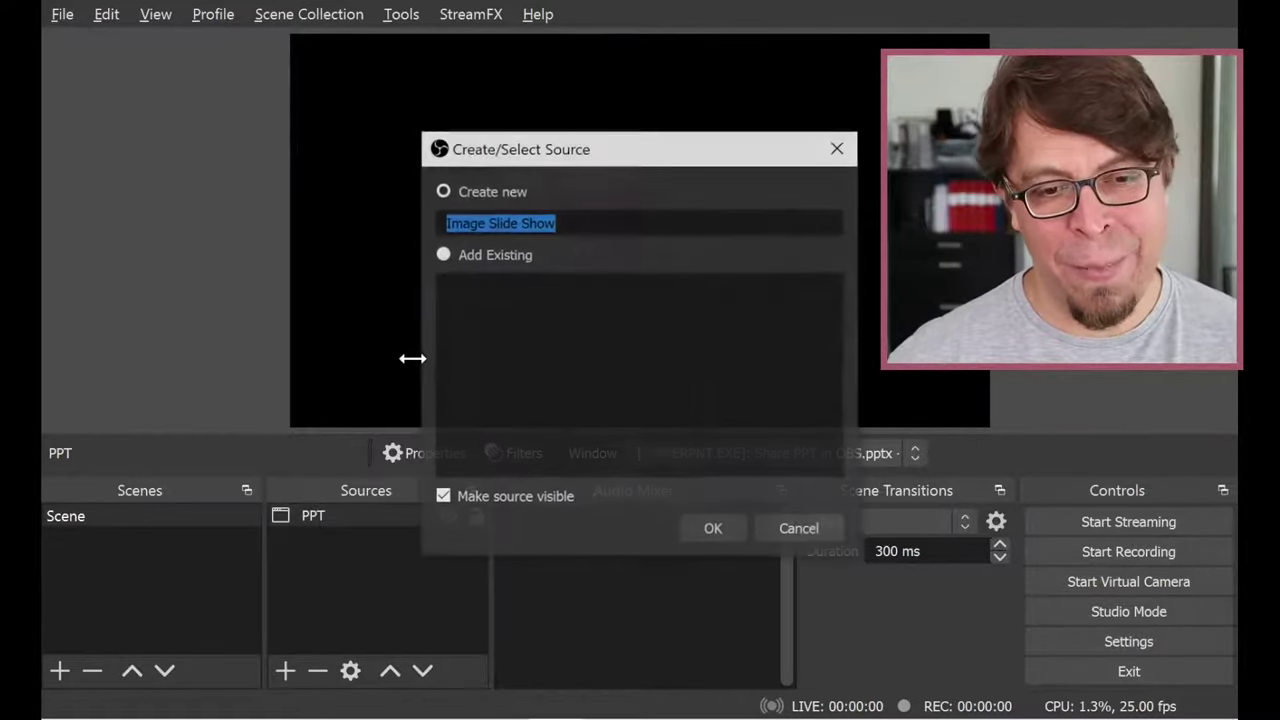
pyautogui.click(713, 530)
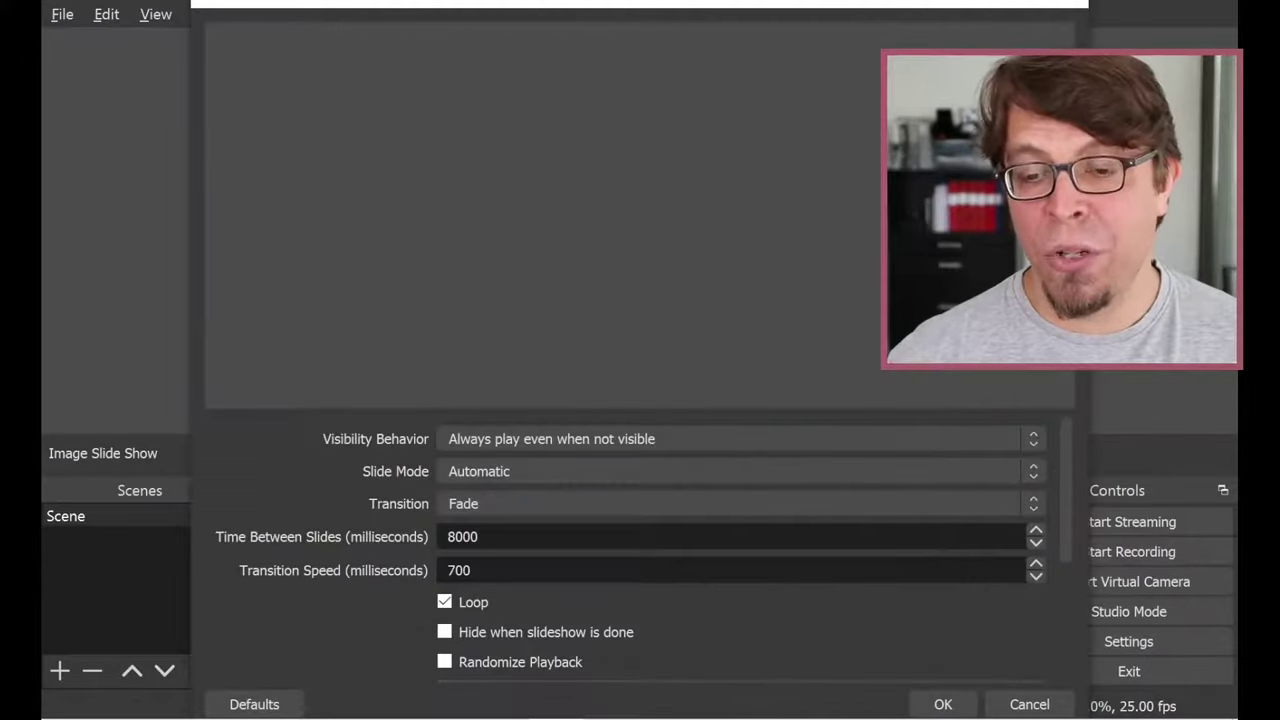
# Step: Add the Share PPT in OBS folder of exported slides as an image directory
pyautogui.moveTo(1070, 491); pyautogui.dragTo(1050, 624)
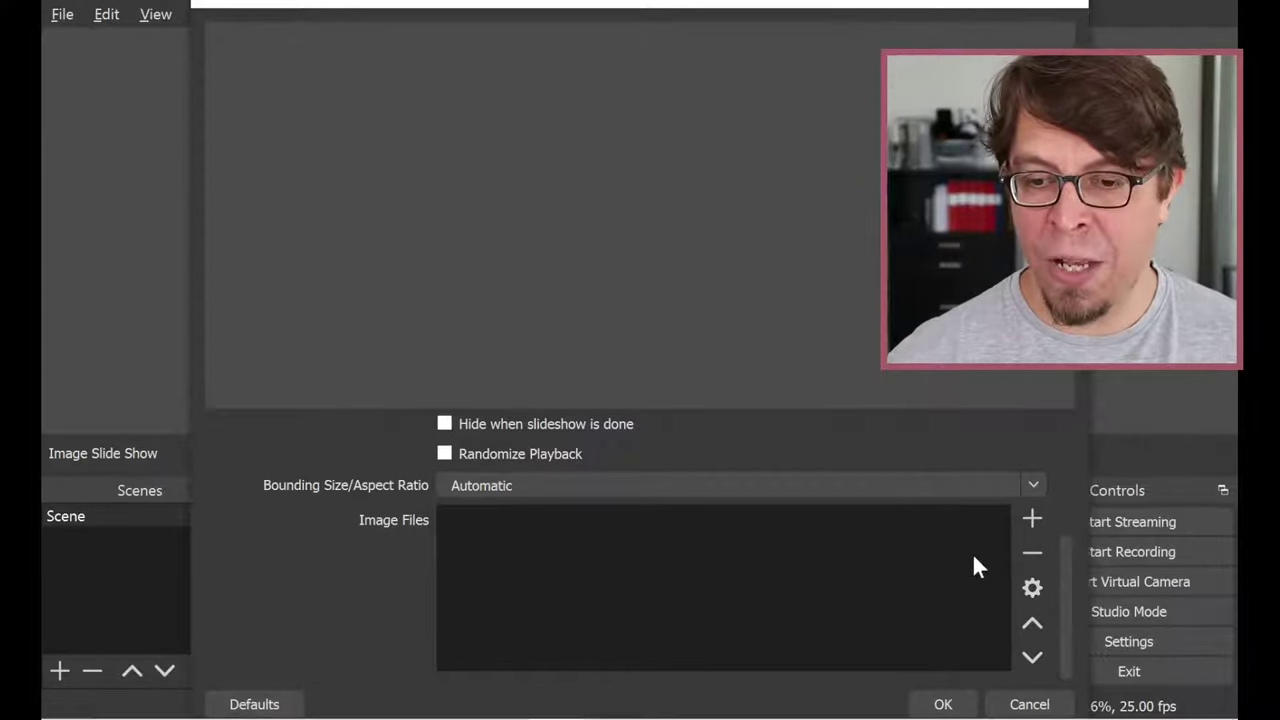
pyautogui.click(1040, 516)
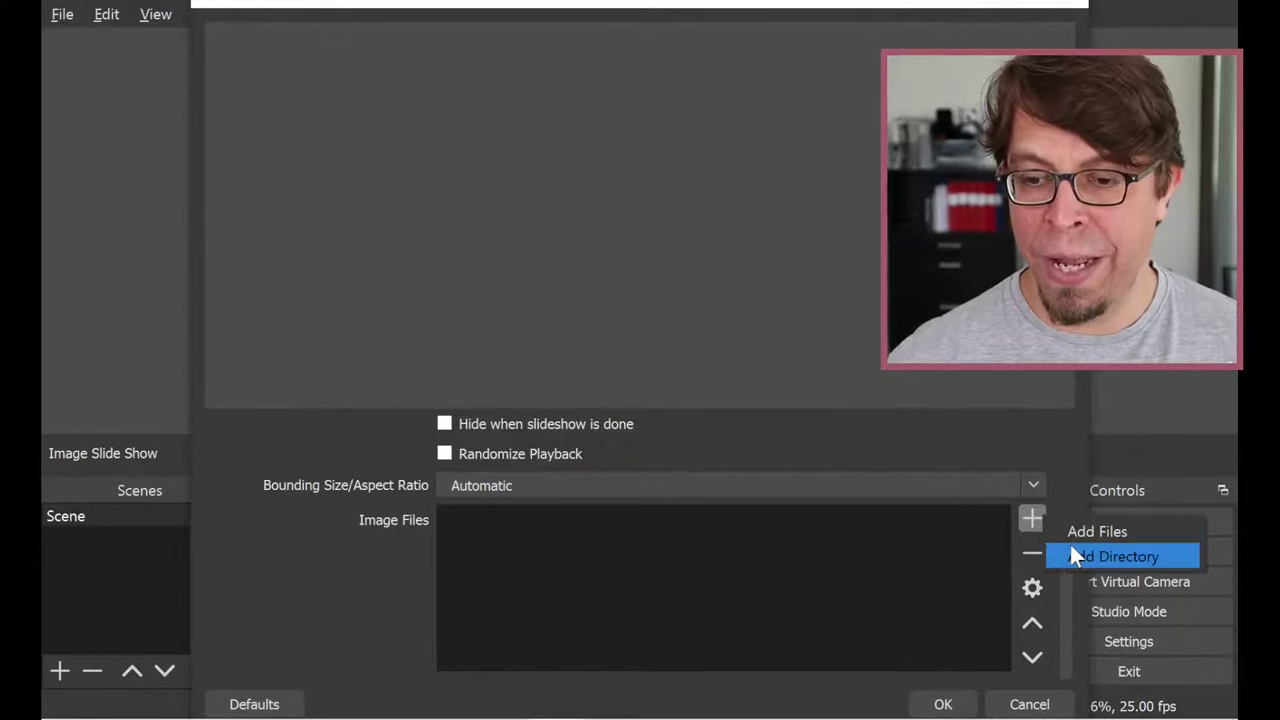
pyautogui.click(1070, 554)
pyautogui.write('G:\\Shows\\MSP videos\\Assets\\Stream assets\\Slides\\PowerPoint slides')
pyautogui.press('Return')
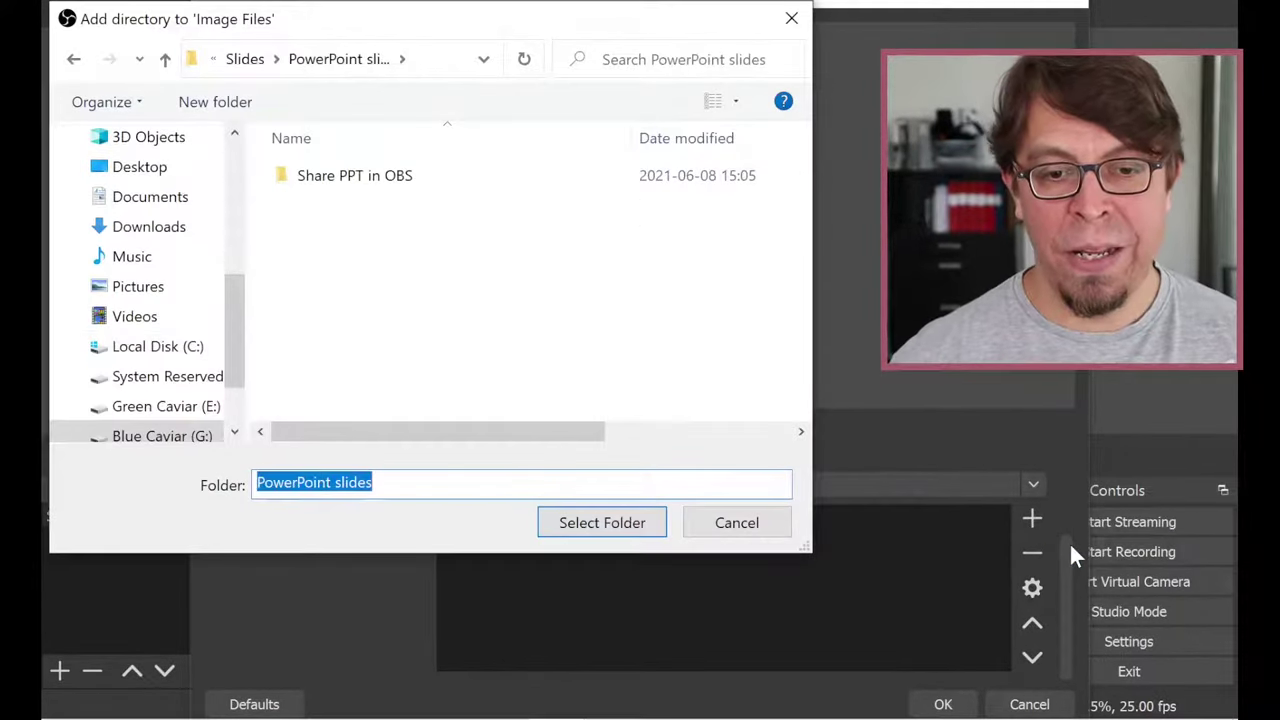
pyautogui.click(360, 190)
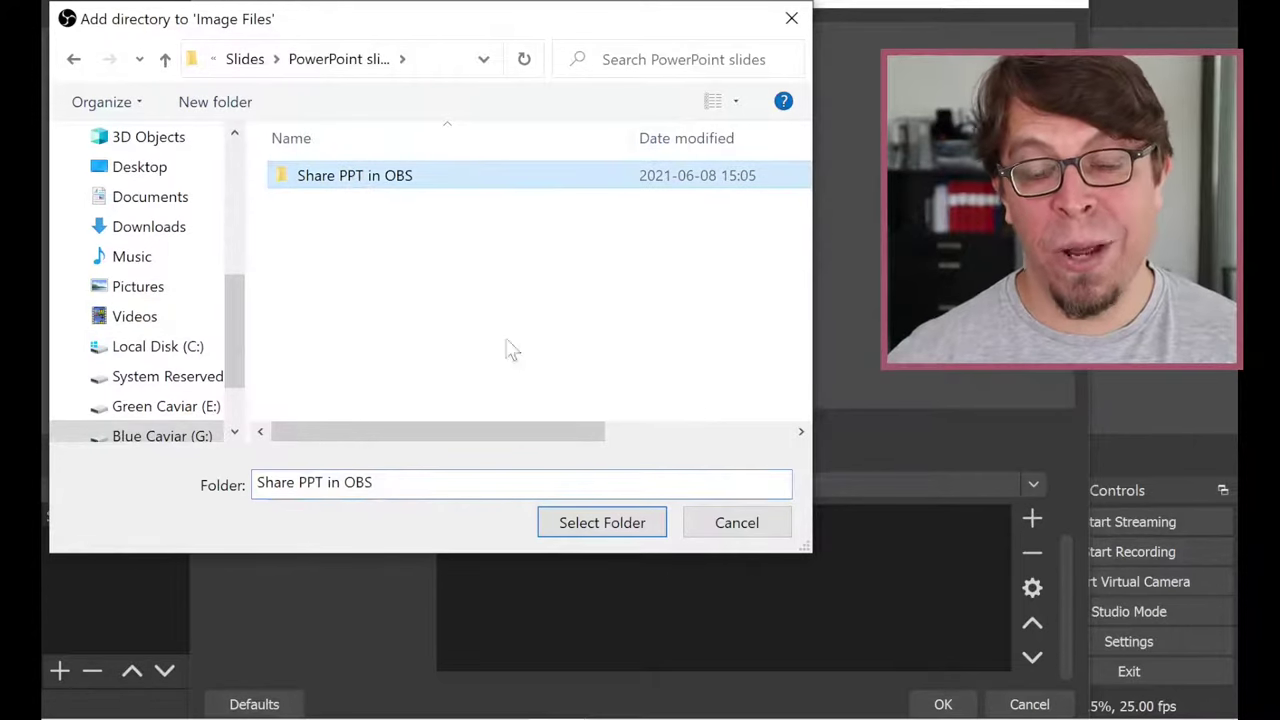
pyautogui.click(640, 528)
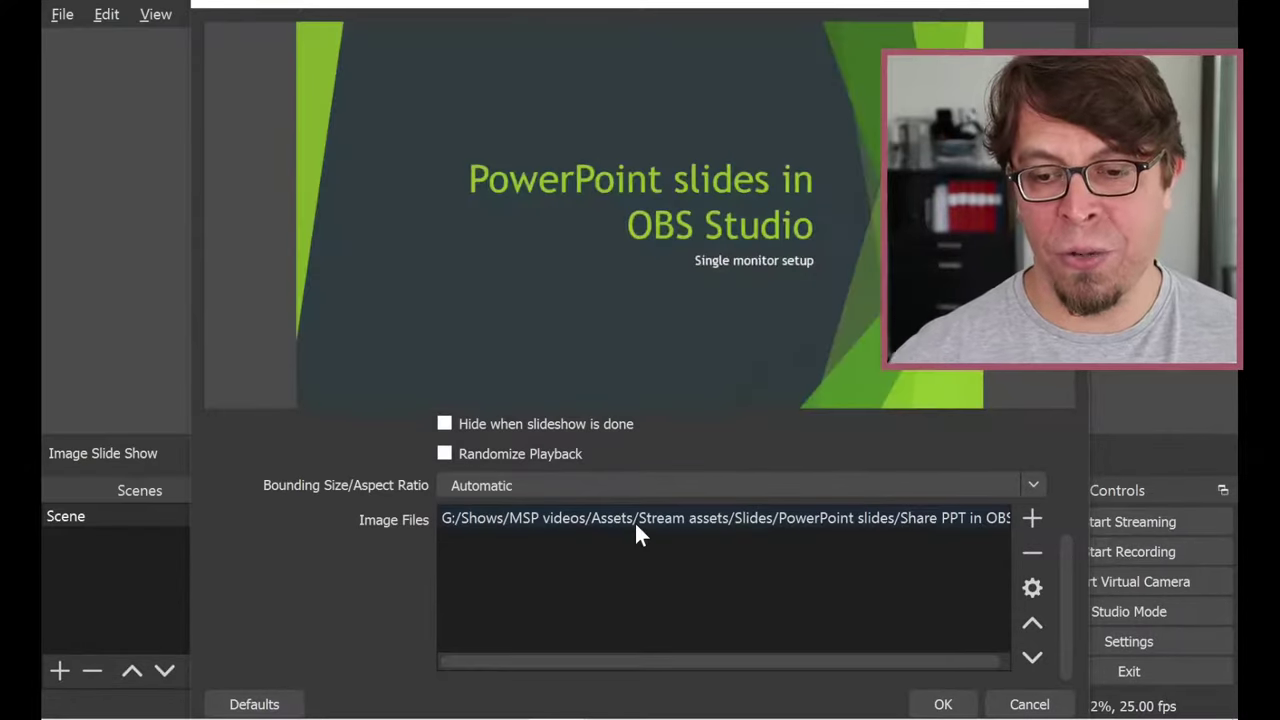
# Step: Set the slide show's Slide Mode to Manual
pyautogui.moveTo(1072, 631); pyautogui.dragTo(1070, 511)
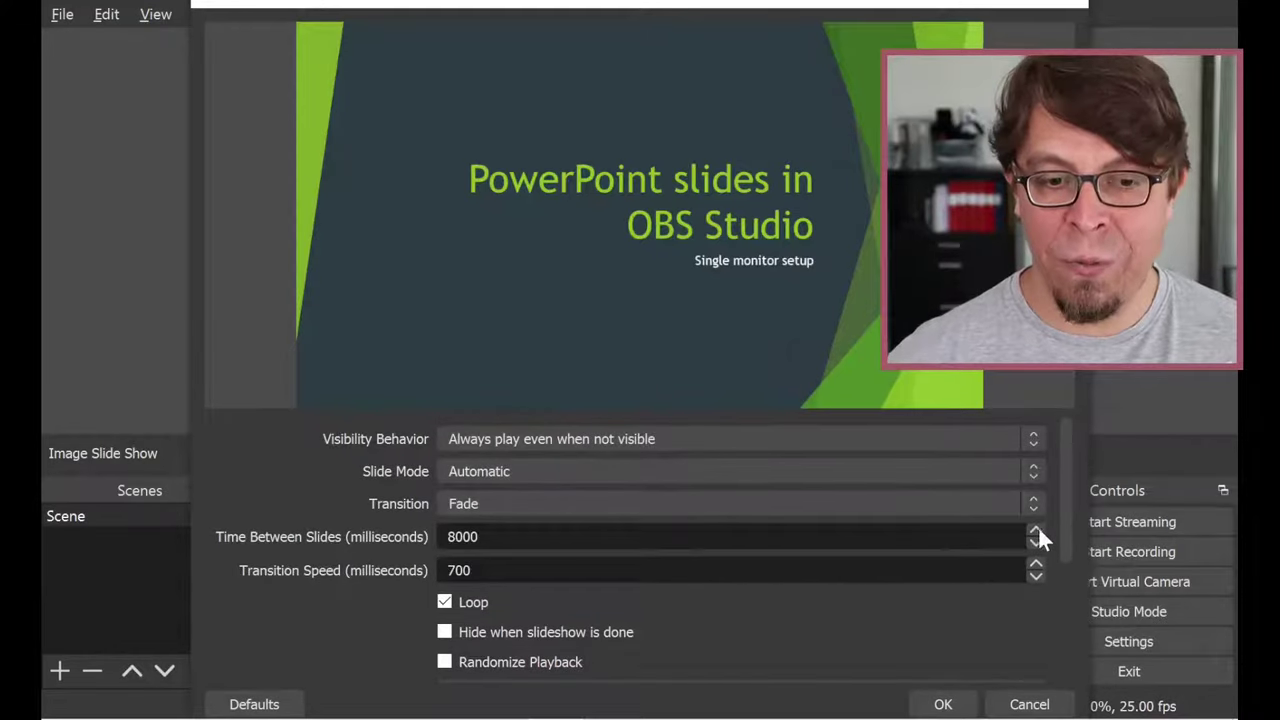
pyautogui.click(540, 473)
pyautogui.click(536, 510)
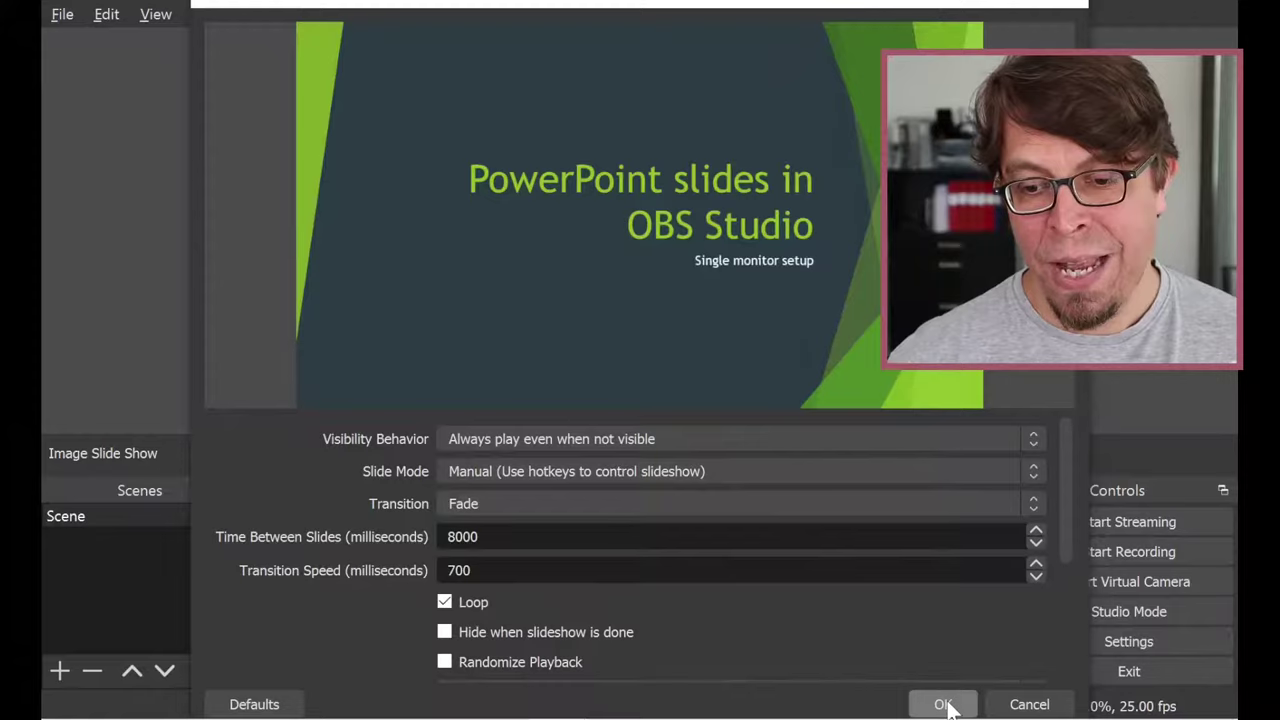
# Step: Apply the slide show settings, test next/previous stepping, and fit the title slide to the full canvas
pyautogui.click(945, 703)
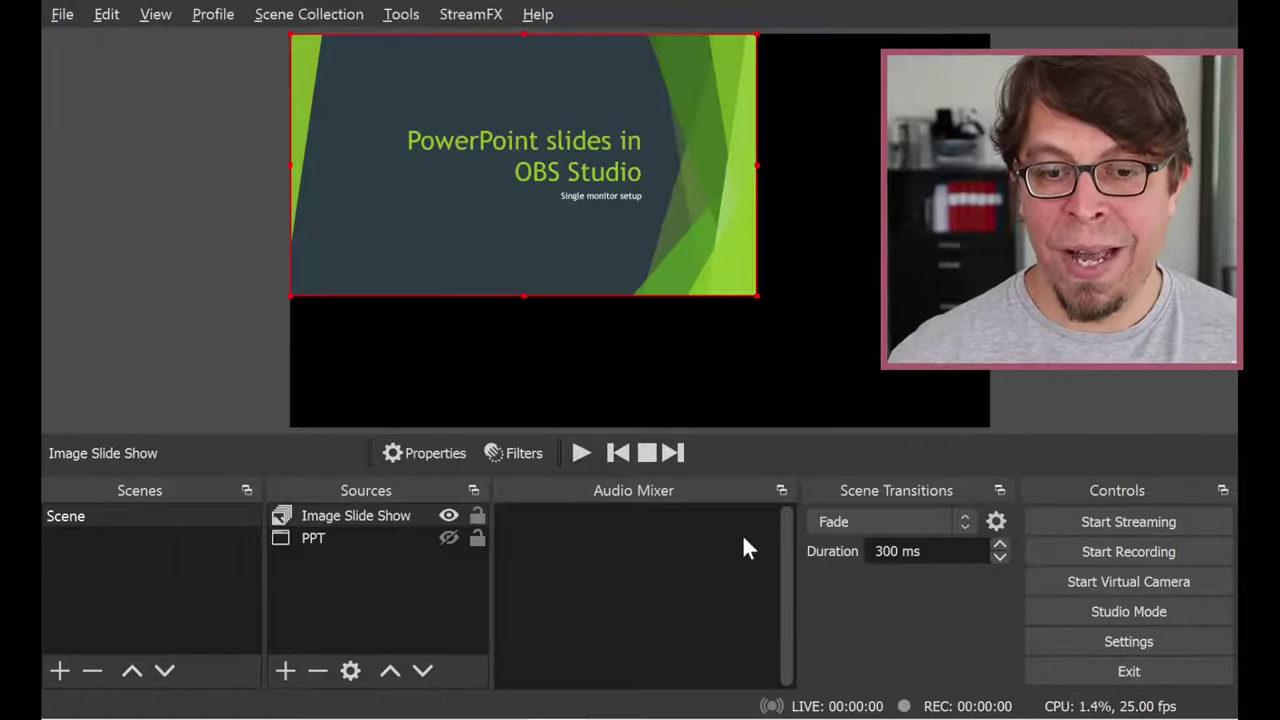
pyautogui.click(676, 450)
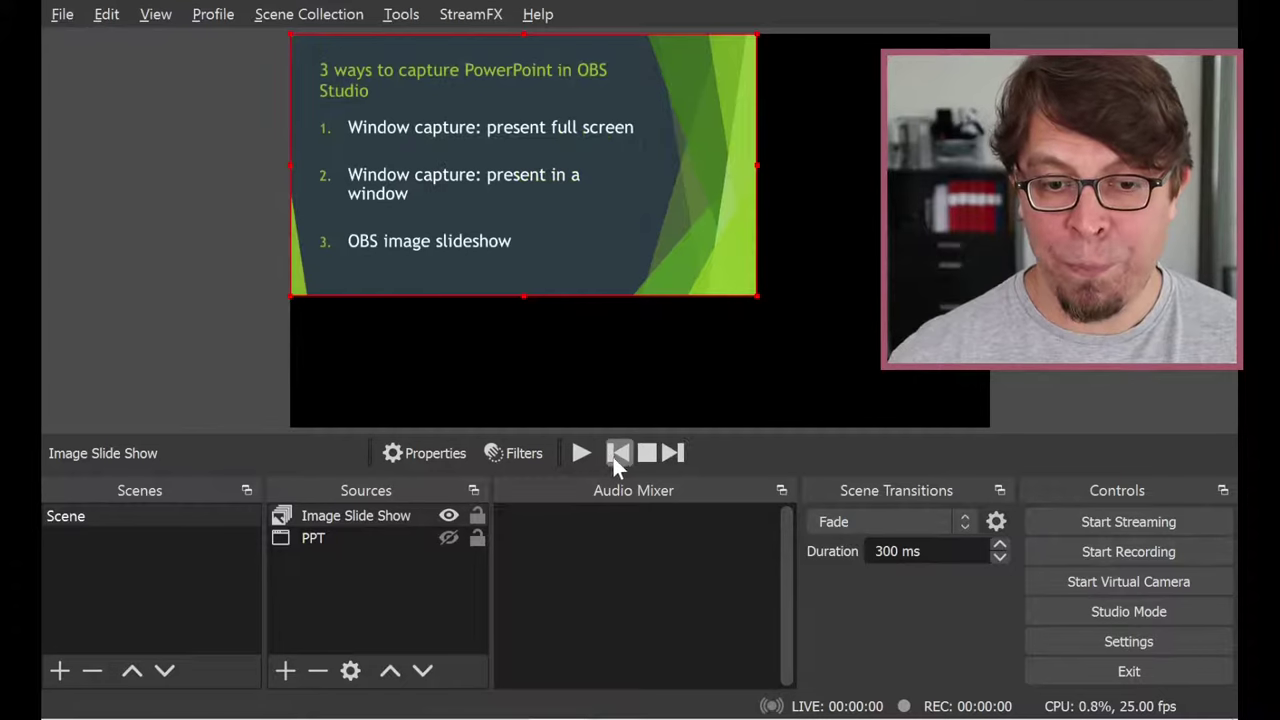
pyautogui.click(618, 455)
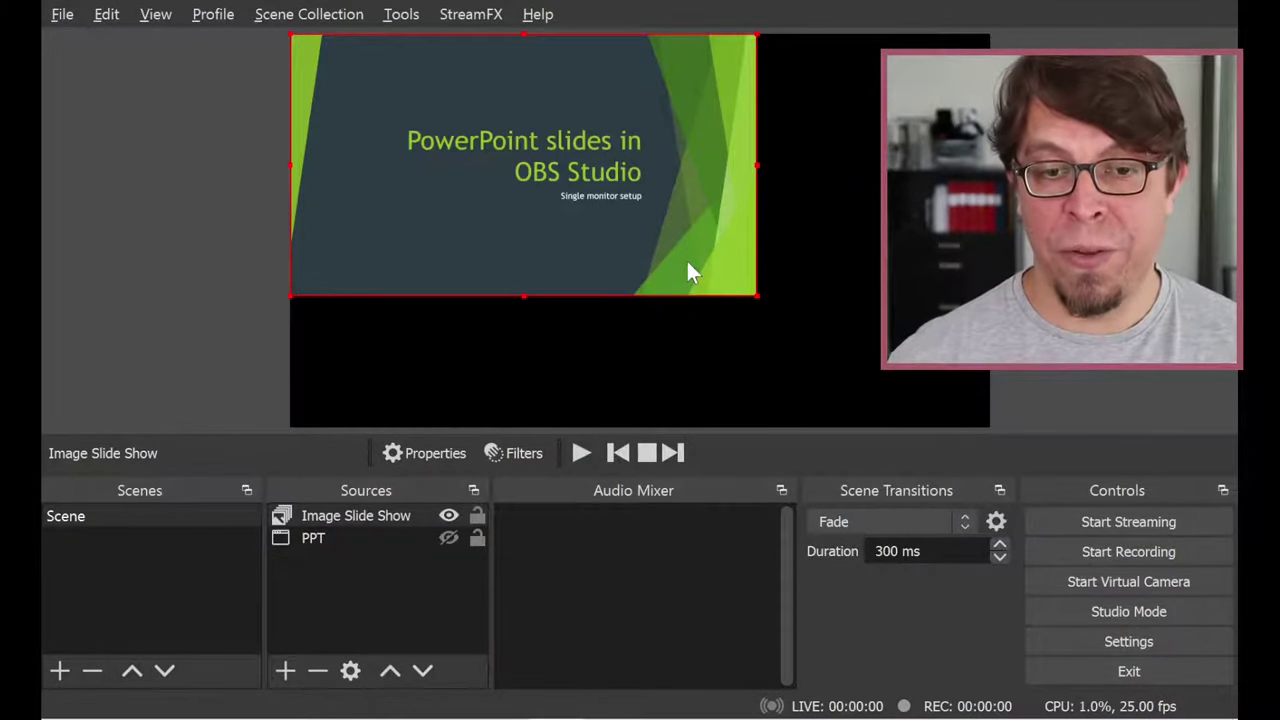
pyautogui.moveTo(757, 296); pyautogui.dragTo(822, 330)
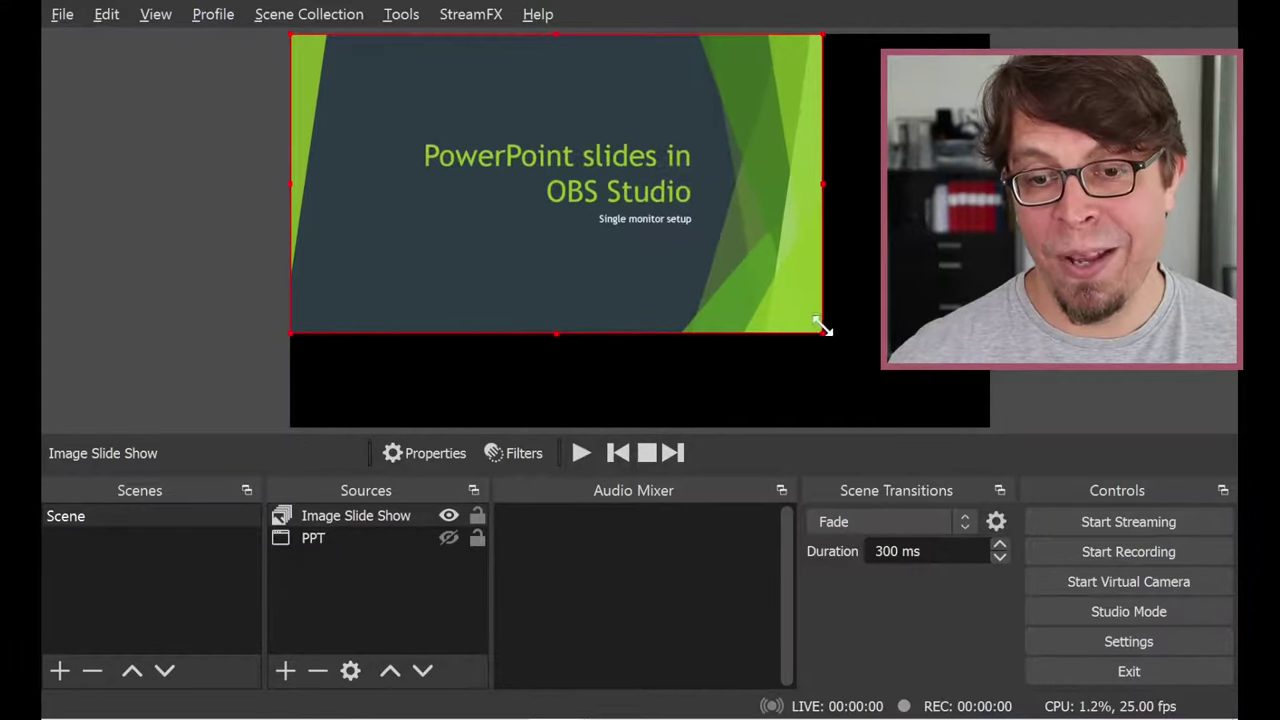
pyautogui.hotkey('ctrl', 'f')
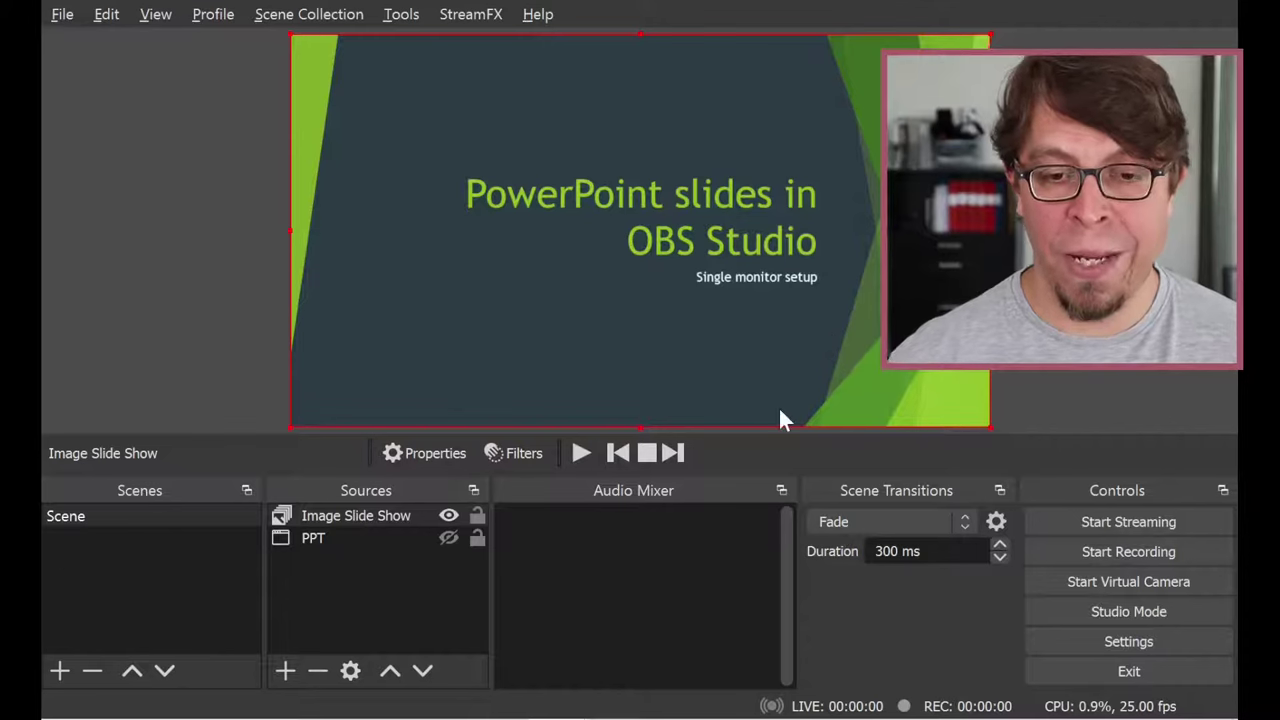
# Step: Step forward, back to the title slide, then forward again to the capture-methods slide
pyautogui.click(677, 454)
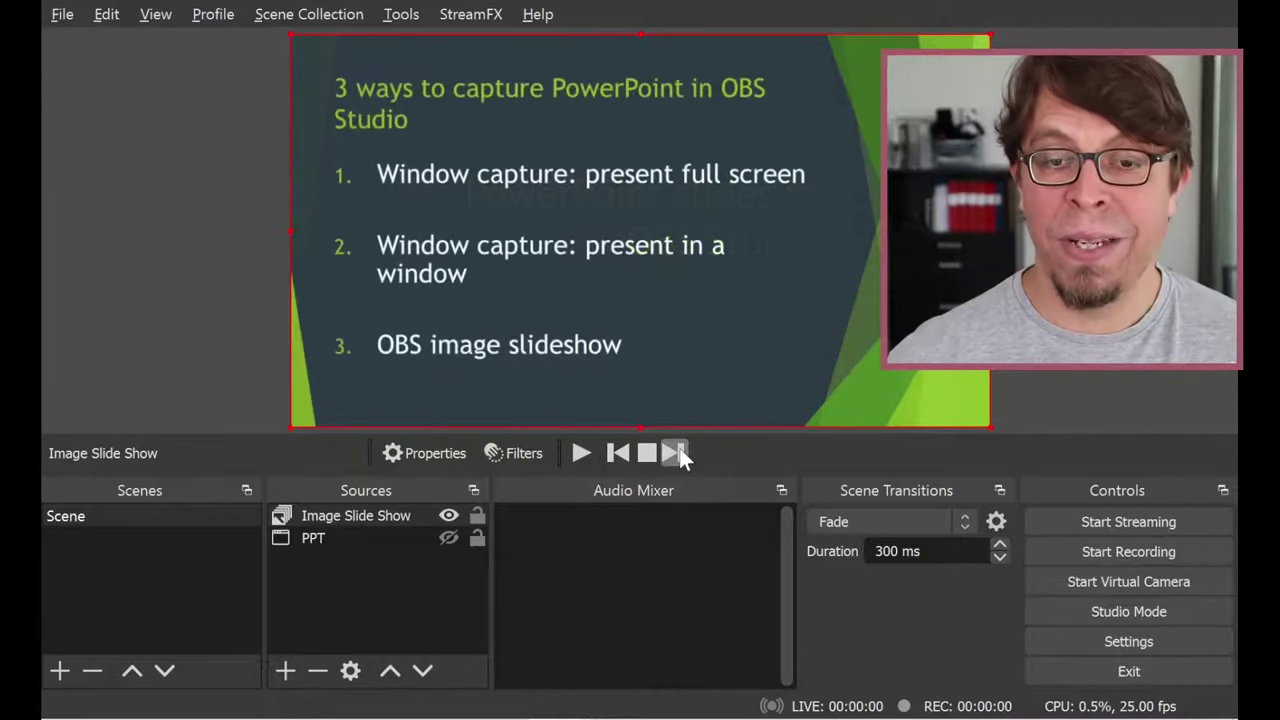
pyautogui.click(677, 454)
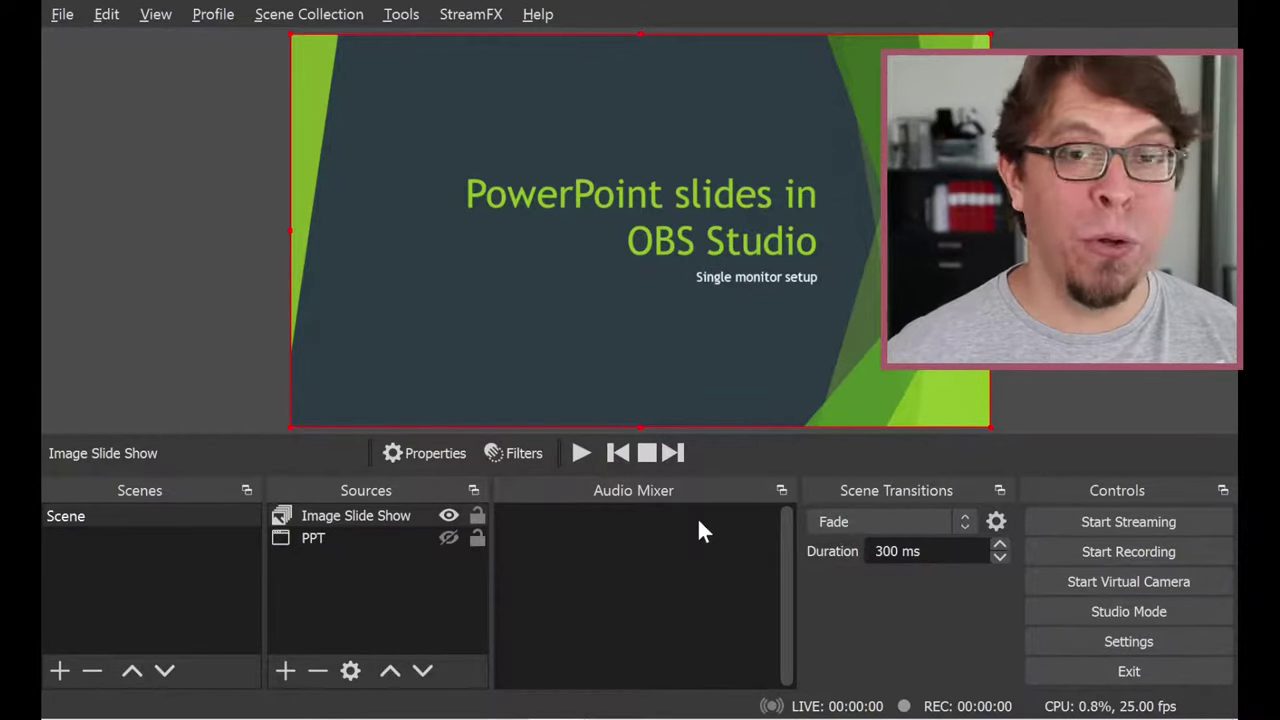
pyautogui.click(676, 451)
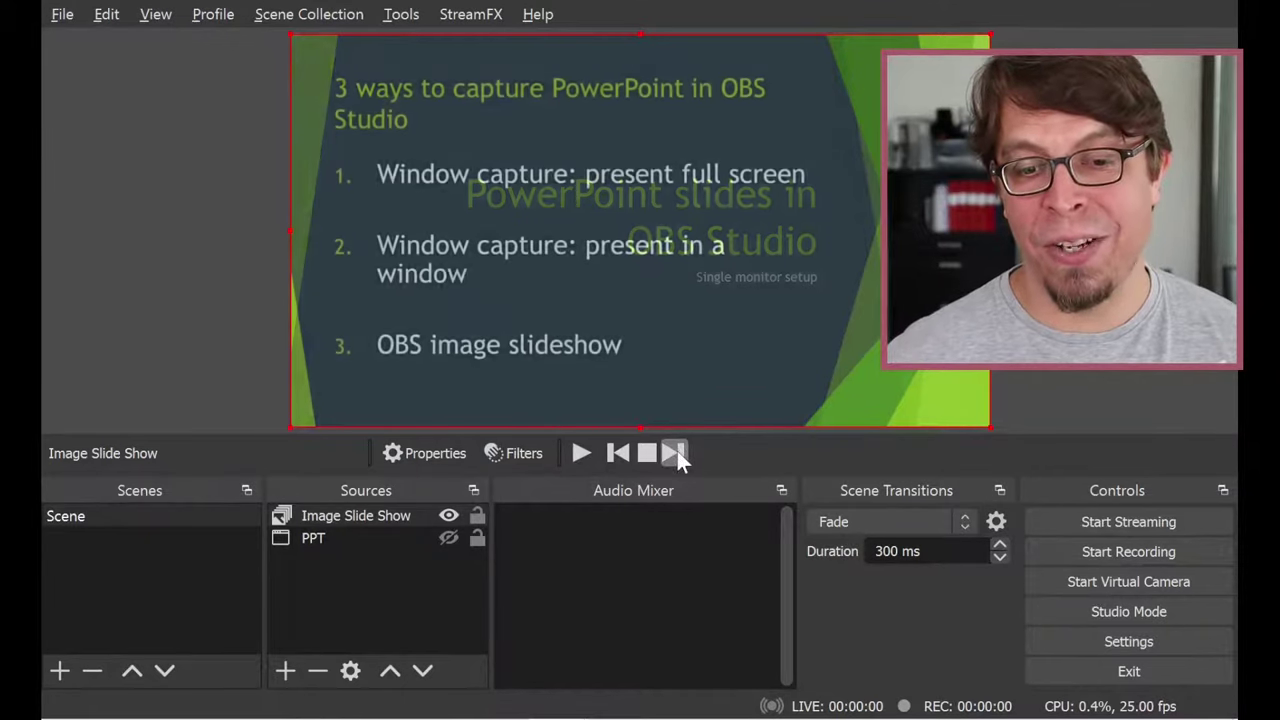